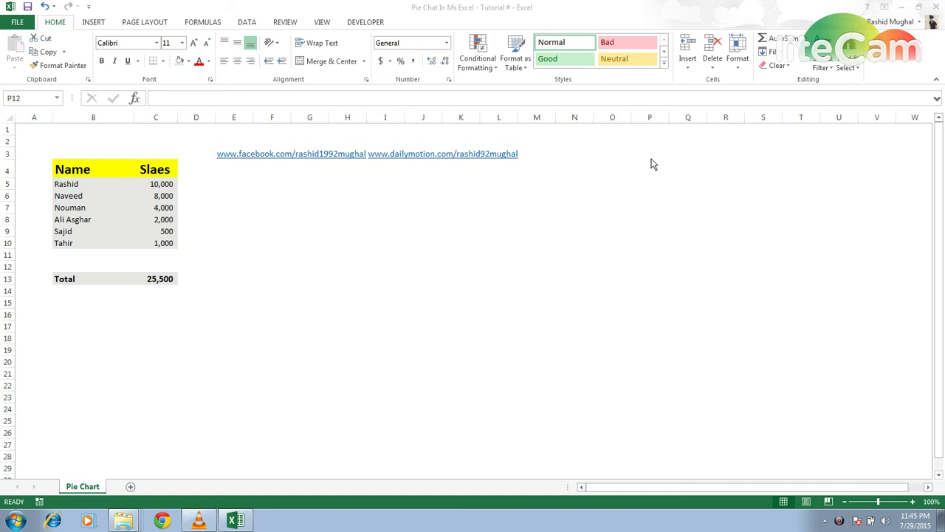
# Step through the Name/Slaes table's names down to the Total's SUM formula
pyautogui.hotkey('alt', 'Tab')
pyautogui.press('Left')
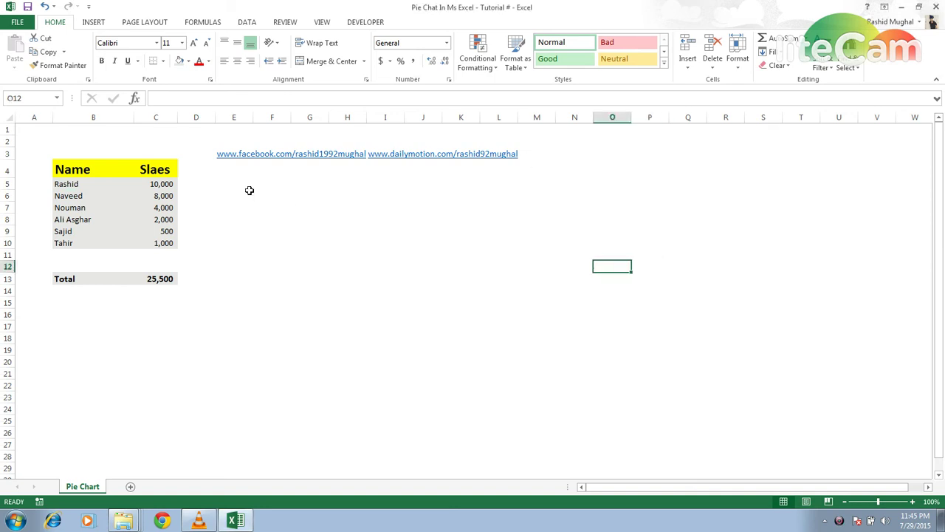
pyautogui.click(66, 172)
pyautogui.press('Tab')
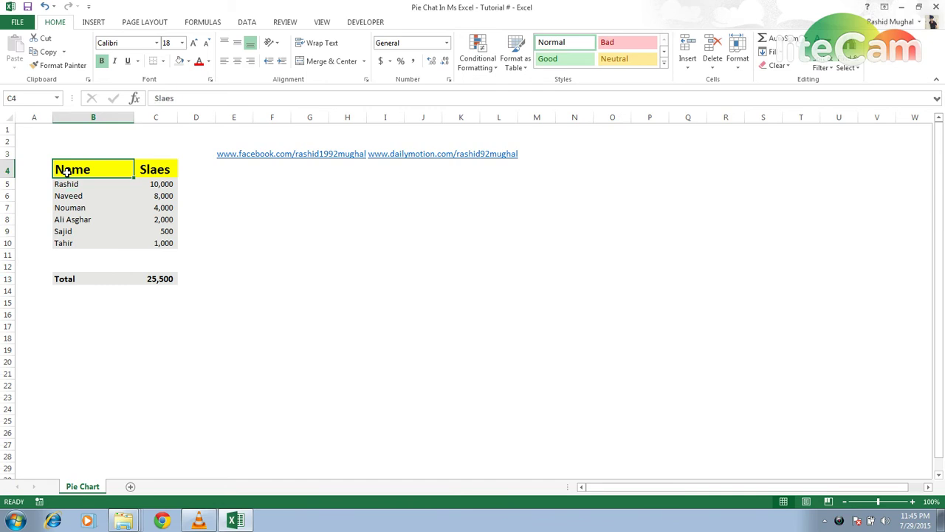
pyautogui.press('Return')
pyautogui.press('Tab')
pyautogui.press('Return')
pyautogui.press('Return')
pyautogui.press('Return')
pyautogui.press('Return')
pyautogui.press('Return')
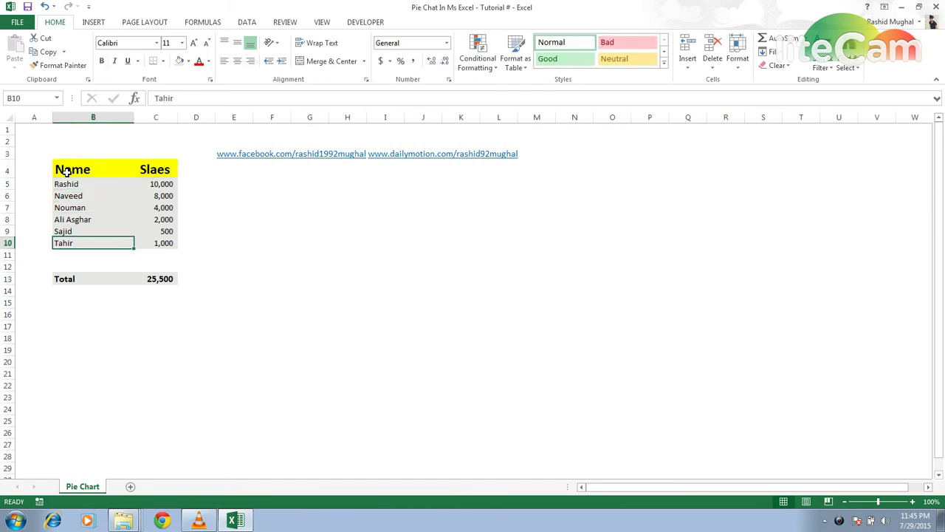
pyautogui.press('Return')
pyautogui.press('Return')
pyautogui.press('Return')
pyautogui.press('Tab')
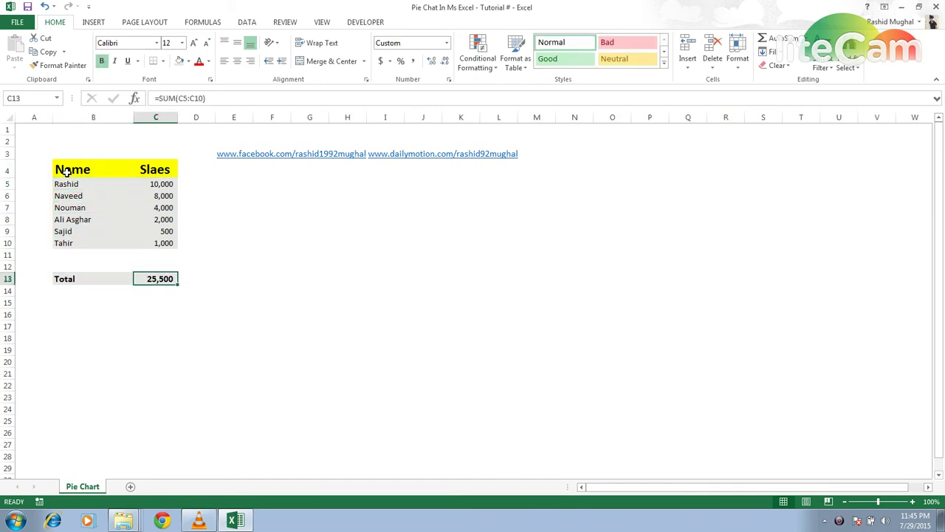
# Review the sales values, including Naveed's 8,000, the 1,000 figure and Rashid's 10,000
pyautogui.press('Up')
pyautogui.press('Up')
pyautogui.press('Up')
pyautogui.press('Up')
pyautogui.press('Up')
pyautogui.press('Up')
pyautogui.press('Up')
pyautogui.press('Left')
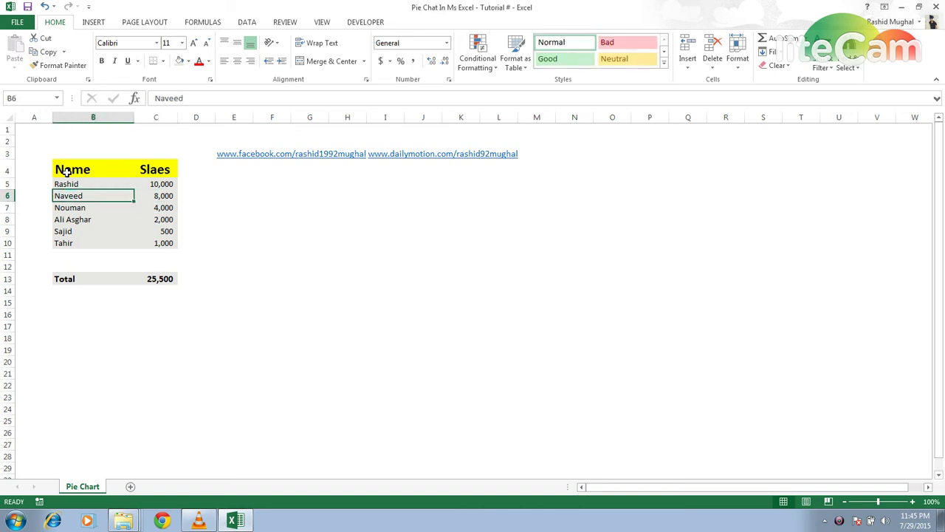
pyautogui.press('Right')
pyautogui.press('Down')
pyautogui.press('Down')
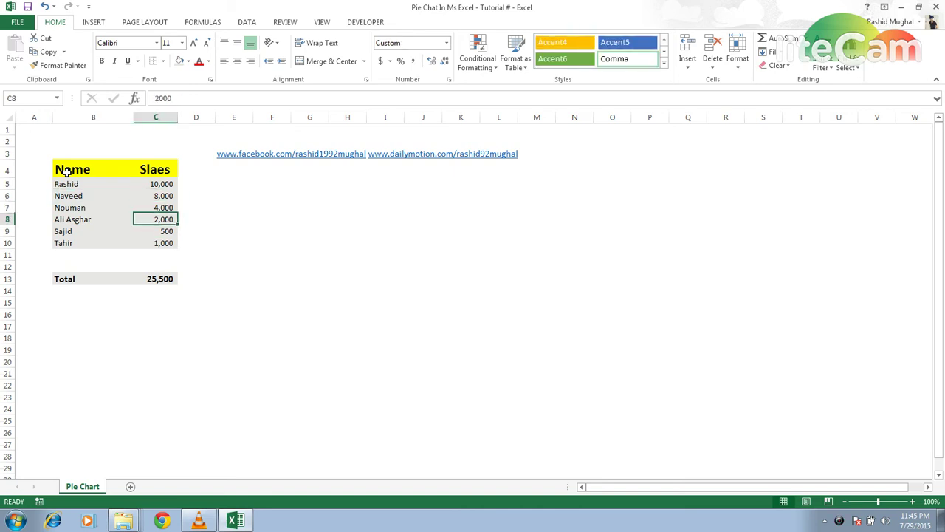
pyautogui.press('Down')
pyautogui.press('Down')
pyautogui.press('Up')
pyautogui.press('Up')
pyautogui.press('Up')
pyautogui.press('Up')
pyautogui.press('Up')
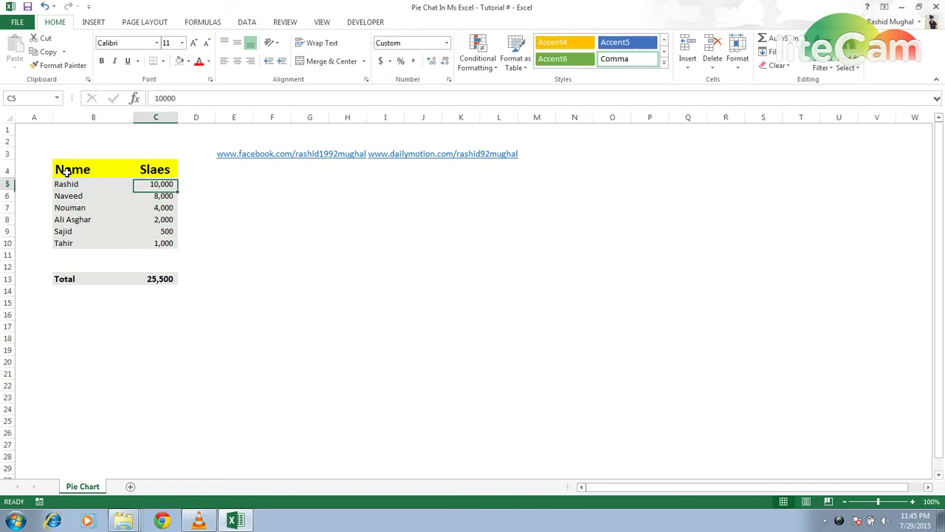
pyautogui.press('Left')
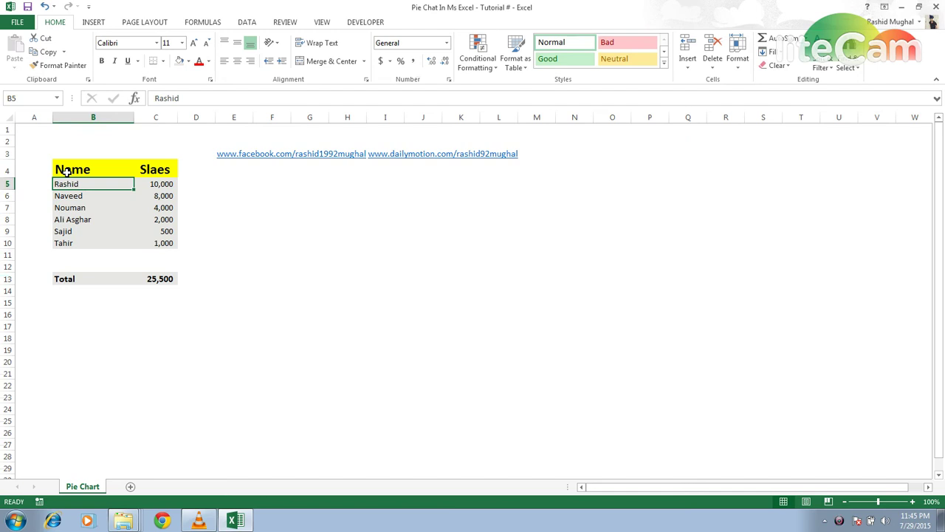
pyautogui.press('Right')
pyautogui.press('Down')
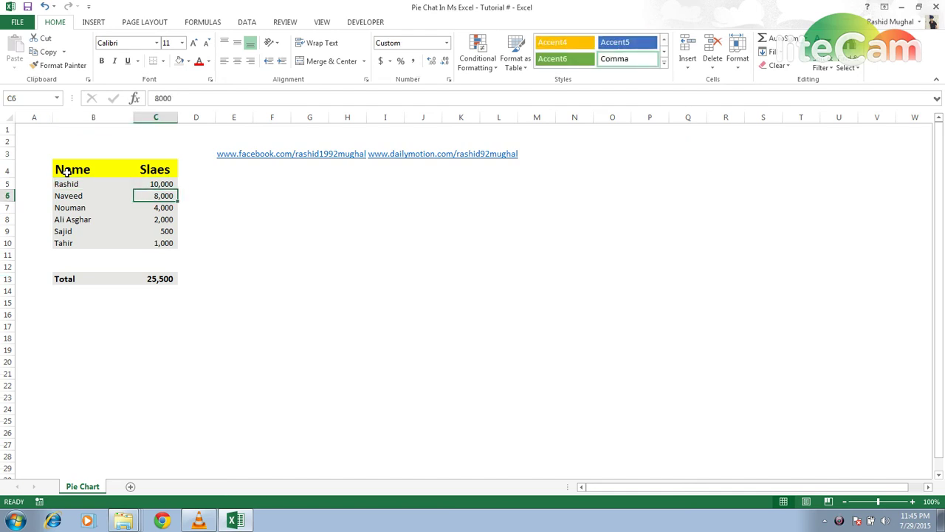
pyautogui.press('Down')
pyautogui.press('Down')
pyautogui.press('Down')
pyautogui.press('Up')
pyautogui.press('Up')
pyautogui.press('Up')
pyautogui.press('Up')
pyautogui.press('Up')
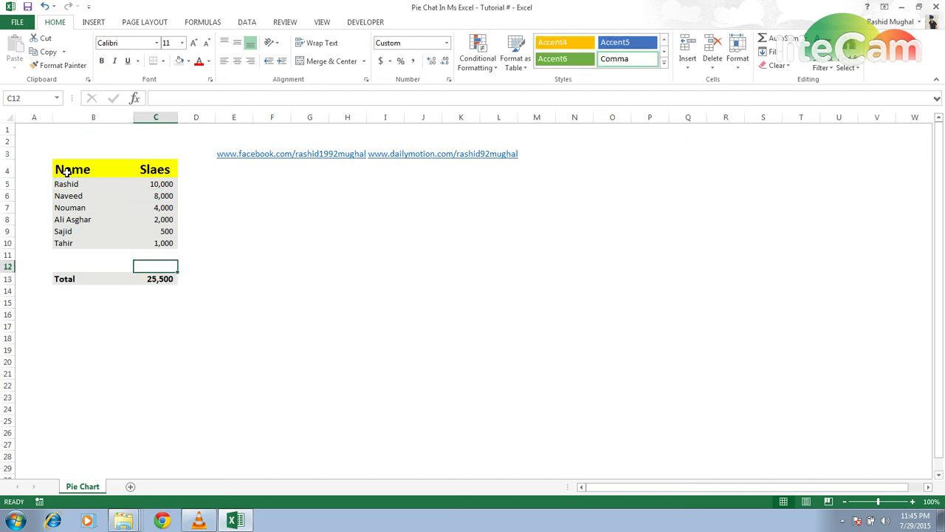
pyautogui.press('Up')
pyautogui.press('Up')
pyautogui.press('Up')
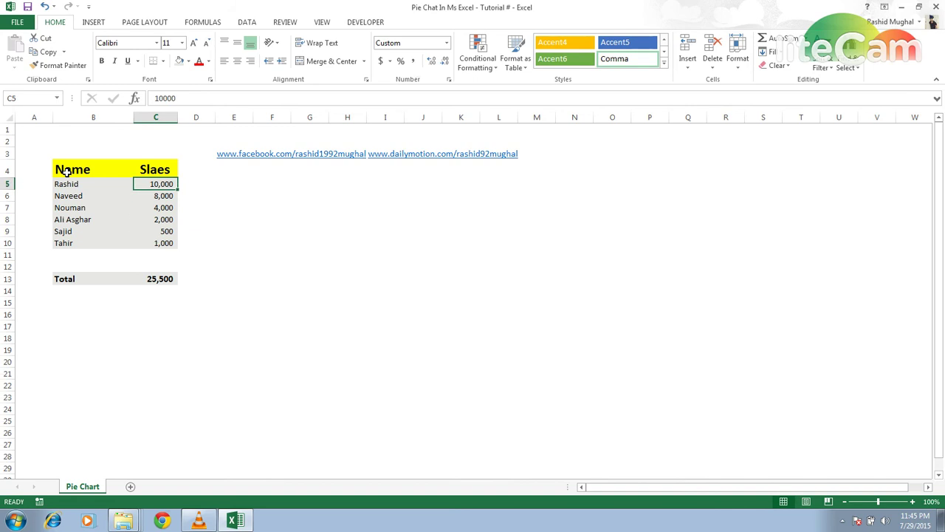
# Select the table range B4:C10 with Shift+arrow keys
pyautogui.press('Left')
pyautogui.press('Left')
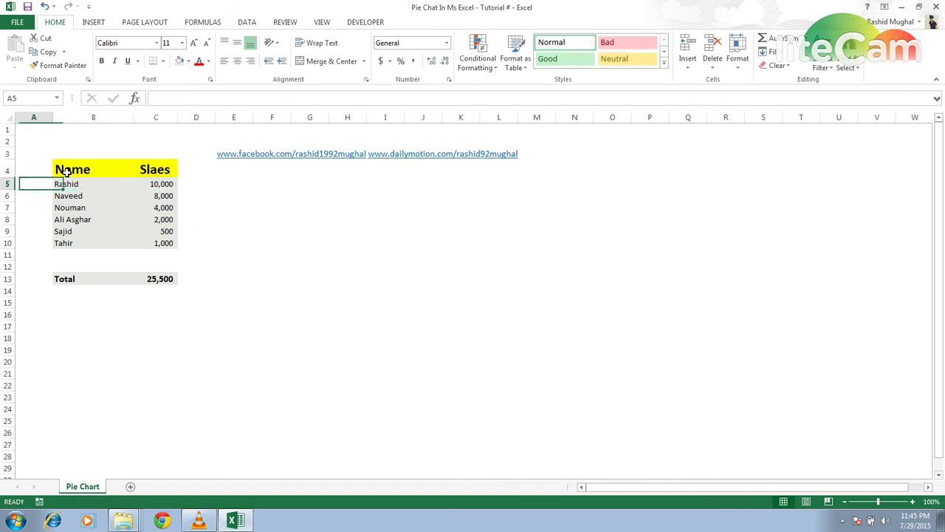
pyautogui.press('Up')
pyautogui.press('Right')
pyautogui.hotkey('shift', 'Right')
pyautogui.hotkey('shift', 'Down')
pyautogui.hotkey('shift', 'Down')
pyautogui.hotkey('shift', 'Down')
pyautogui.hotkey('shift', 'Down')
pyautogui.hotkey('shift', 'Down')
pyautogui.hotkey('shift', 'Down')
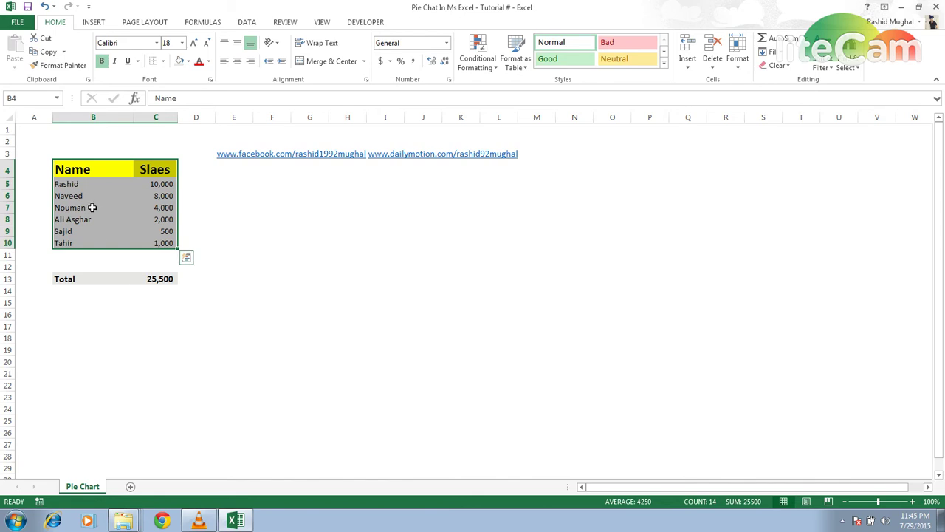
# Insert a 3-D Pie chart of B4:C10 from the INSERT tab's pie chart list
pyautogui.click(94, 23)
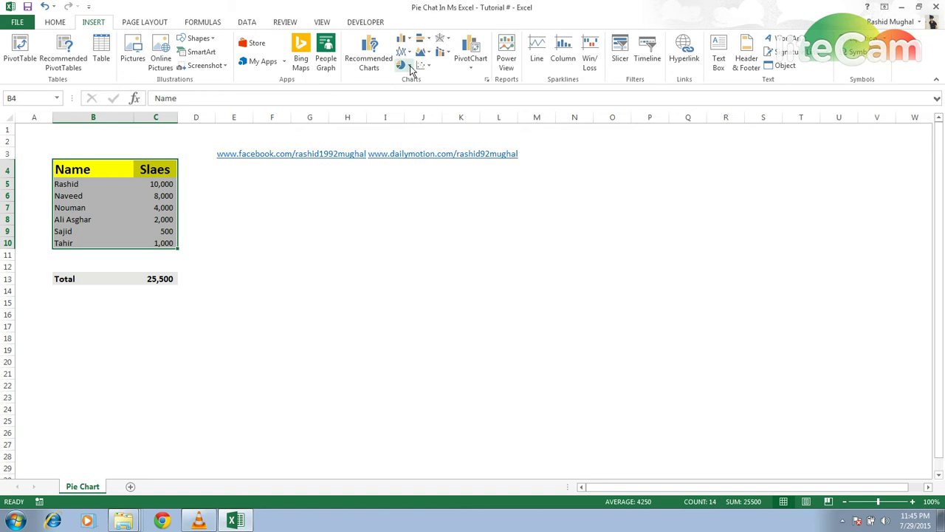
pyautogui.click(412, 69)
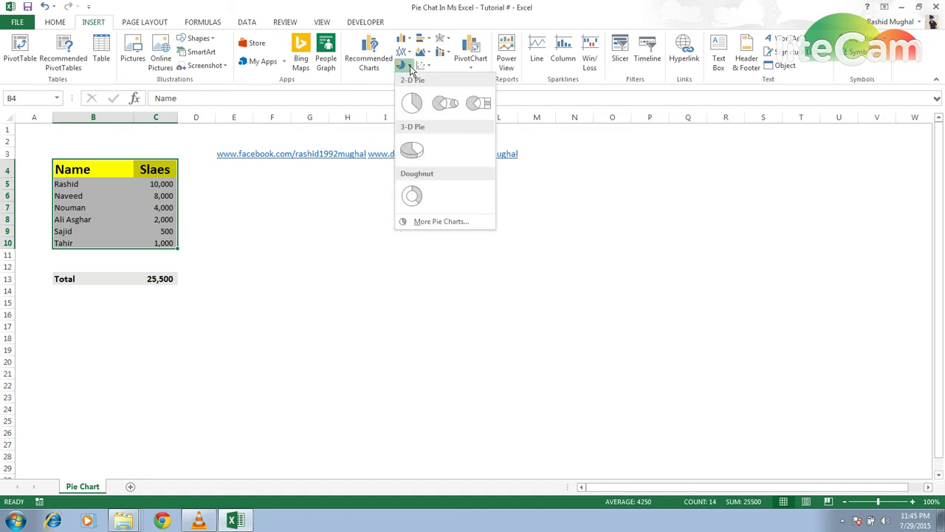
pyautogui.click(411, 151)
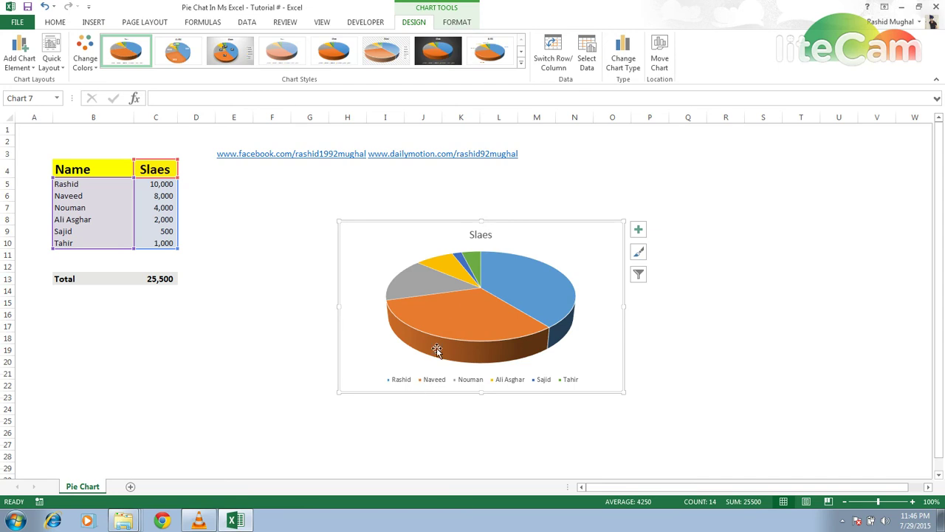
# Try a solid orange fill on the whole pie series, then undo it
pyautogui.doubleClick(517, 282)
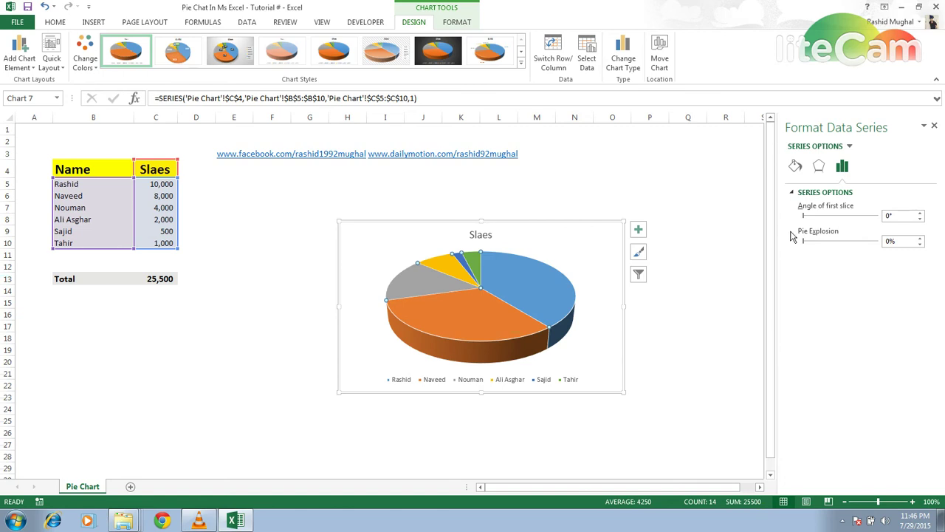
pyautogui.click(796, 166)
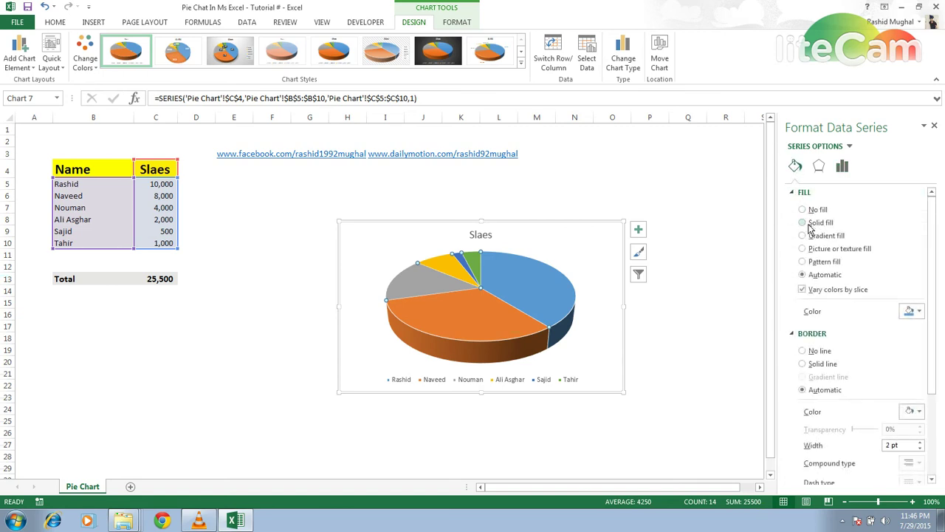
pyautogui.click(803, 222)
pyautogui.click(916, 311)
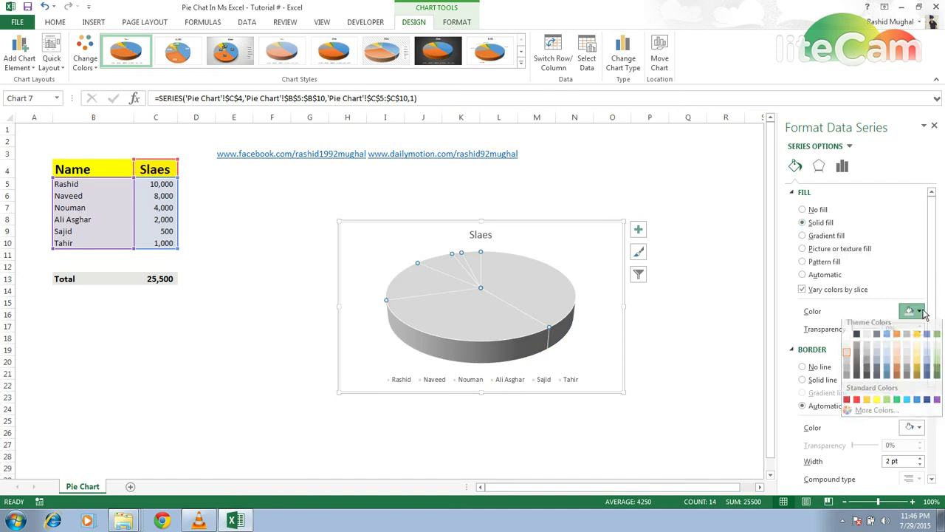
pyautogui.click(898, 339)
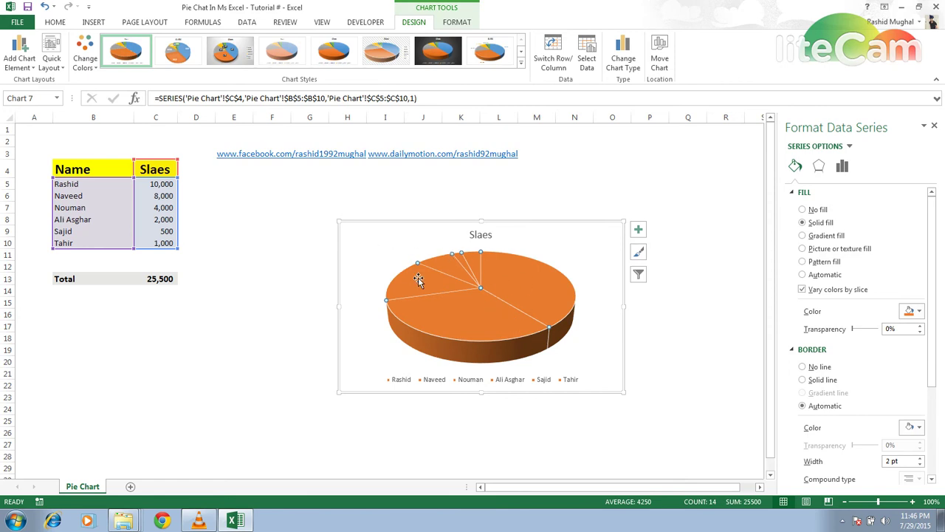
pyautogui.hotkey('ctrl', 'z')
pyautogui.hotkey('ctrl', 'z')
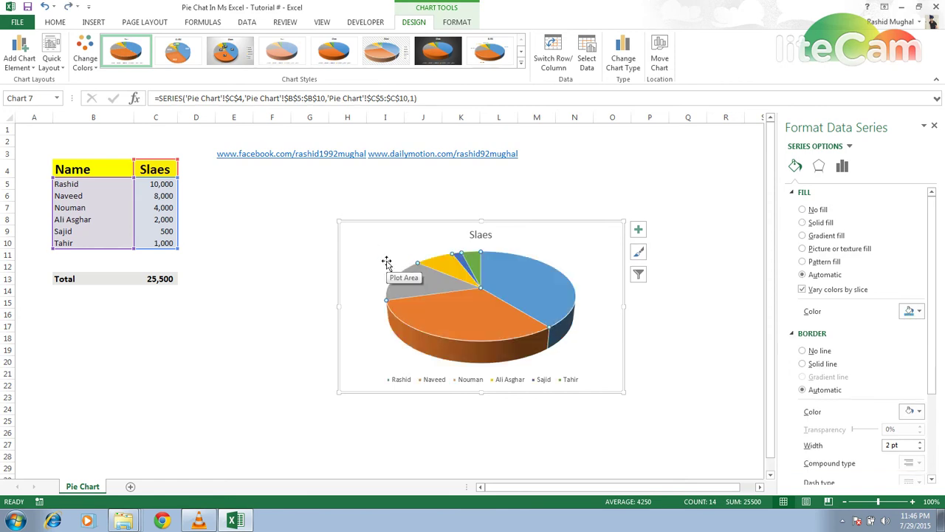
# Select only the Rashid slice to bring up Format Data Point
pyautogui.click(562, 254)
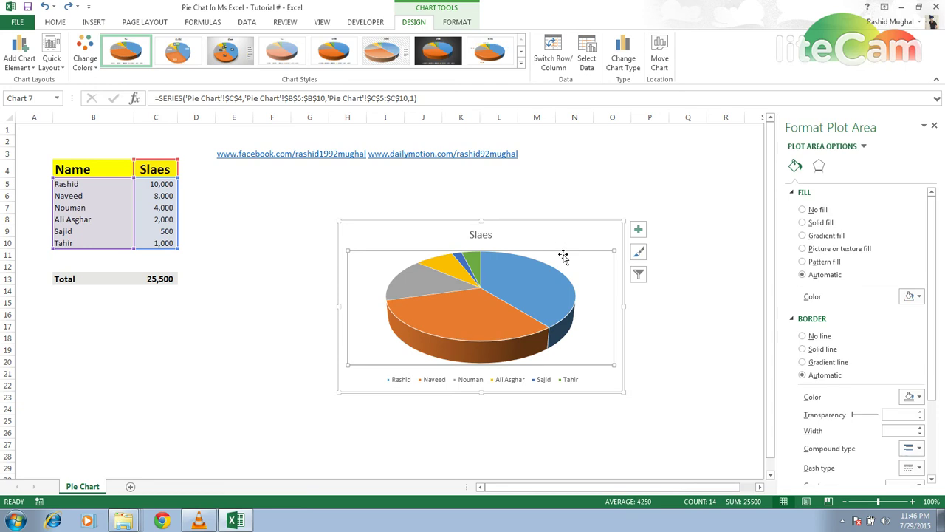
pyautogui.click(537, 276)
pyautogui.click(537, 275)
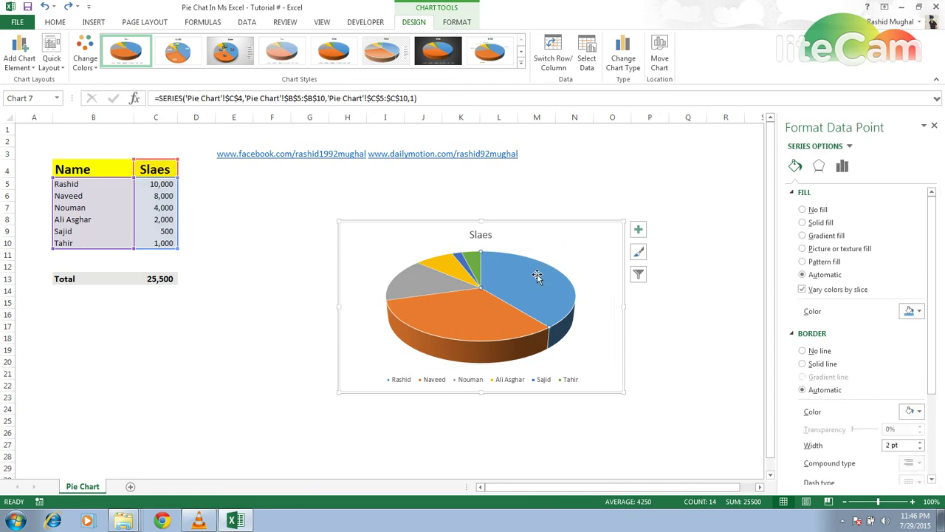
# Give the Rashid slice a solid black fill and deselect the chart to check it
pyautogui.click(803, 222)
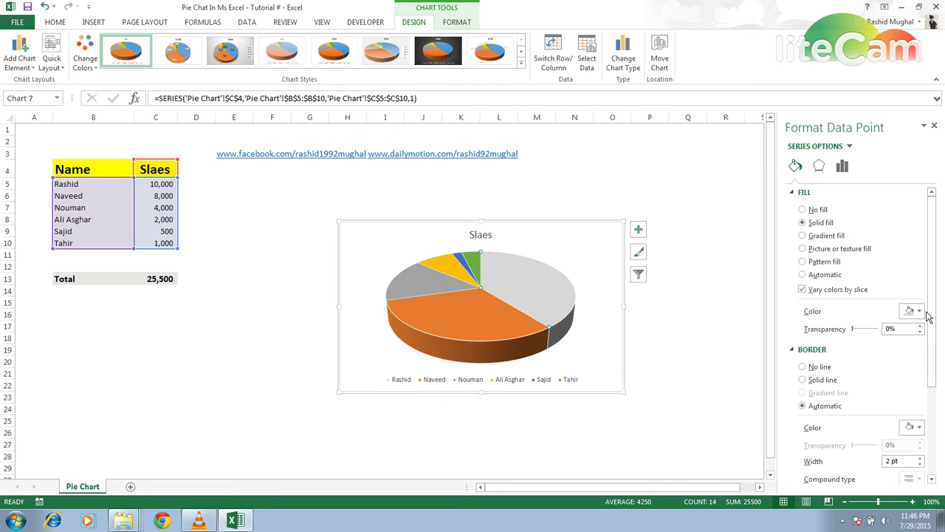
pyautogui.click(918, 311)
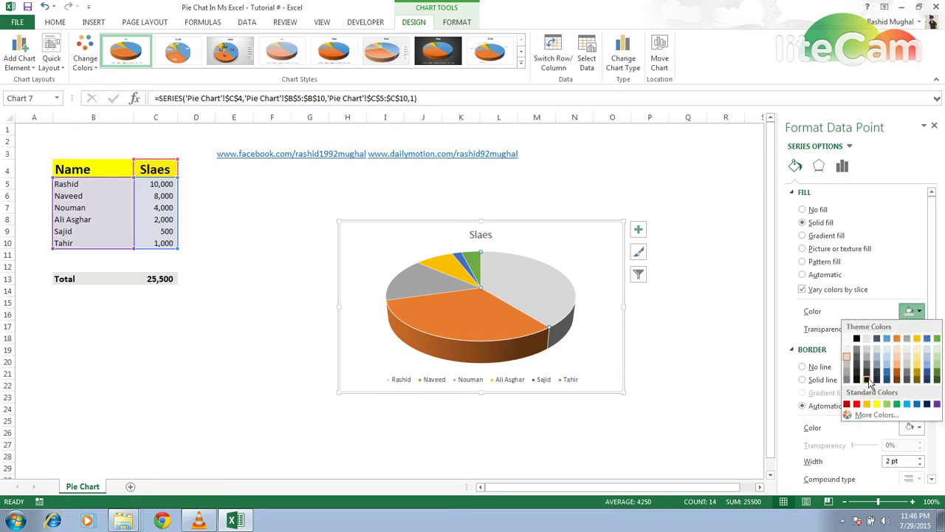
pyautogui.click(857, 380)
pyautogui.click(702, 334)
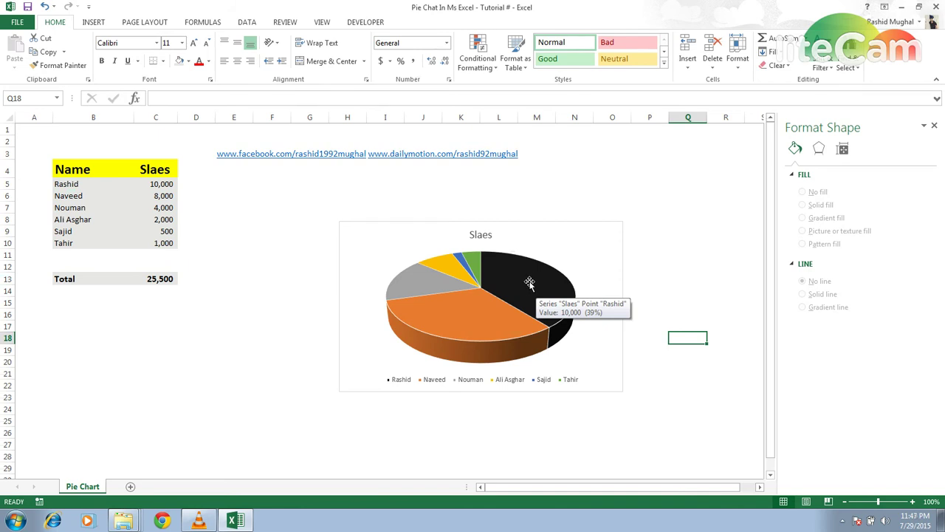
# Drag the pie to explode all slices, then undo the explosion
pyautogui.moveTo(529, 283); pyautogui.dragTo(536, 276)
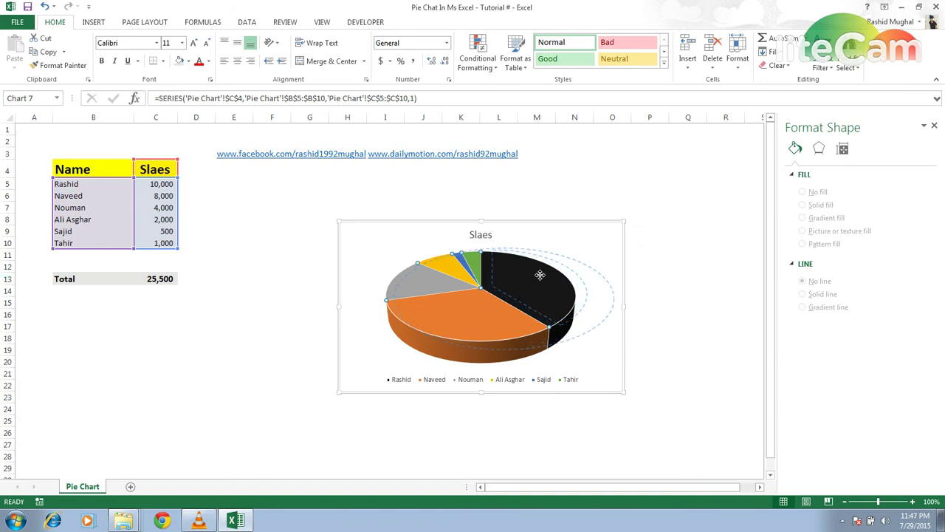
pyautogui.moveTo(537, 276); pyautogui.dragTo(545, 278)
pyautogui.click(540, 275)
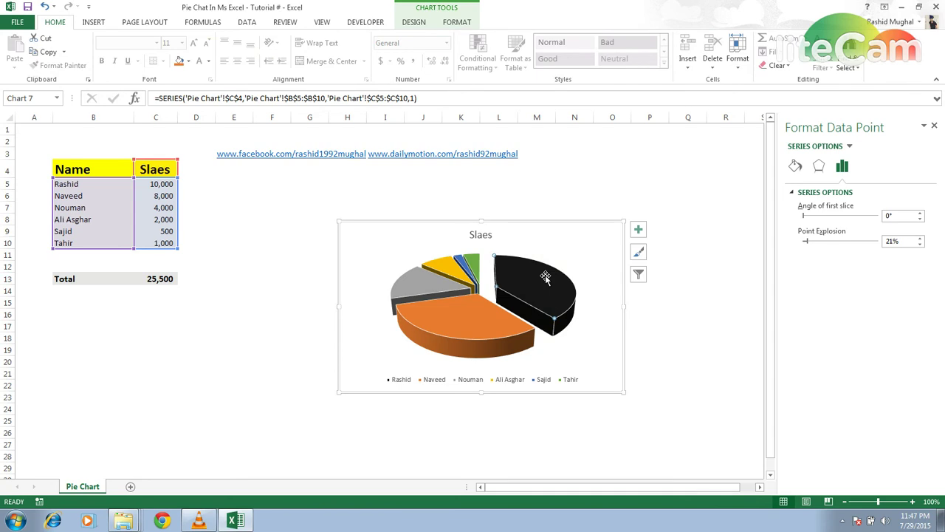
pyautogui.hotkey('ctrl', 'z')
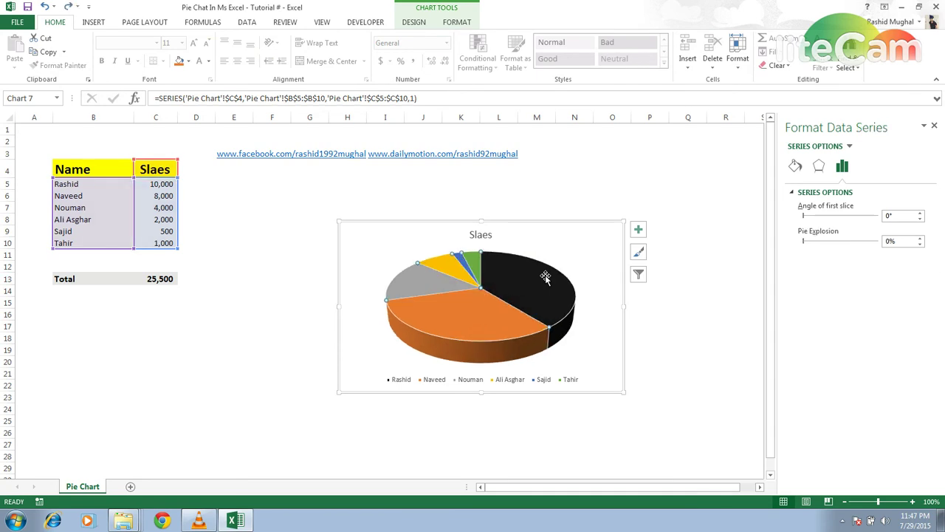
# Pull the black Rashid slice out, then back in to a 4% point explosion
pyautogui.click(545, 276)
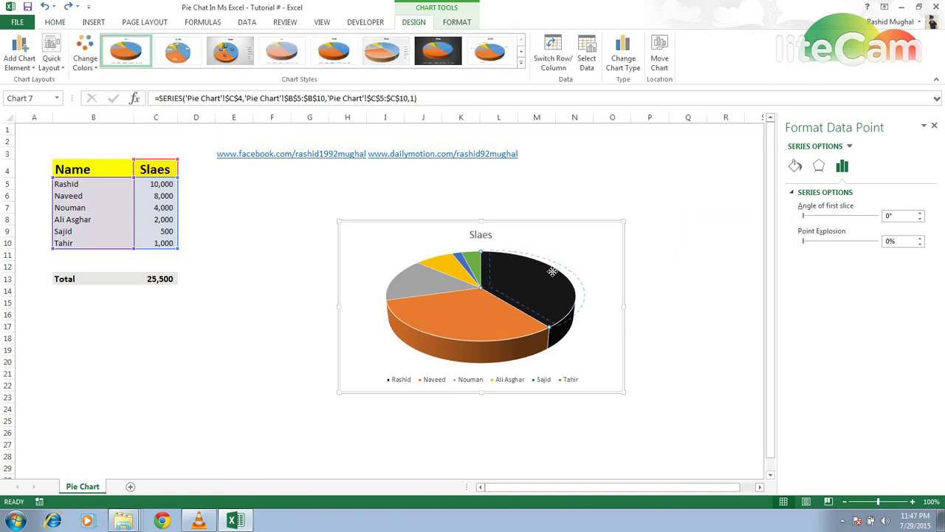
pyautogui.moveTo(543, 274); pyautogui.dragTo(554, 273)
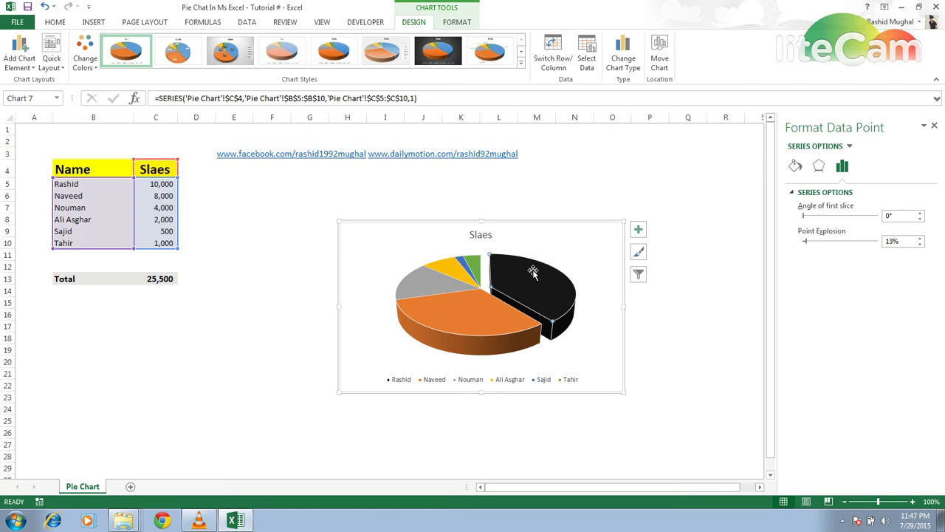
pyautogui.moveTo(532, 270); pyautogui.dragTo(521, 253)
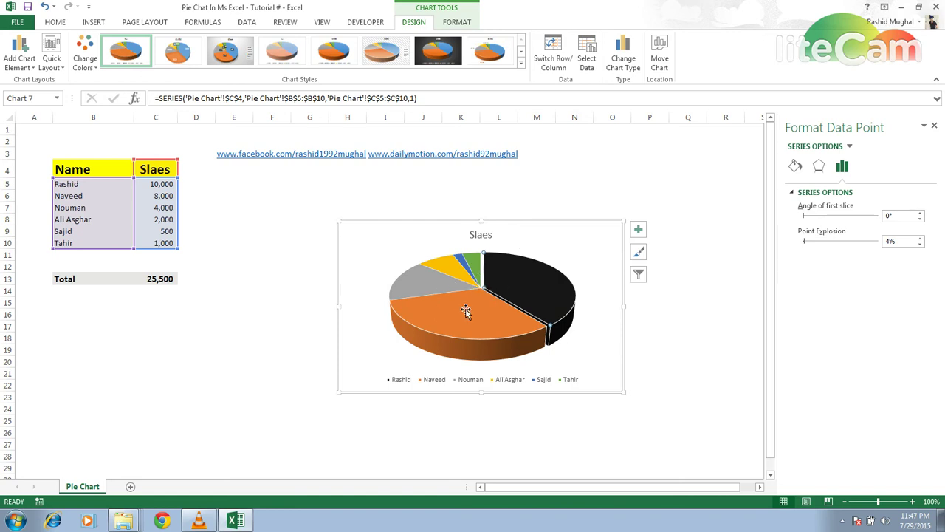
pyautogui.moveTo(473, 310)
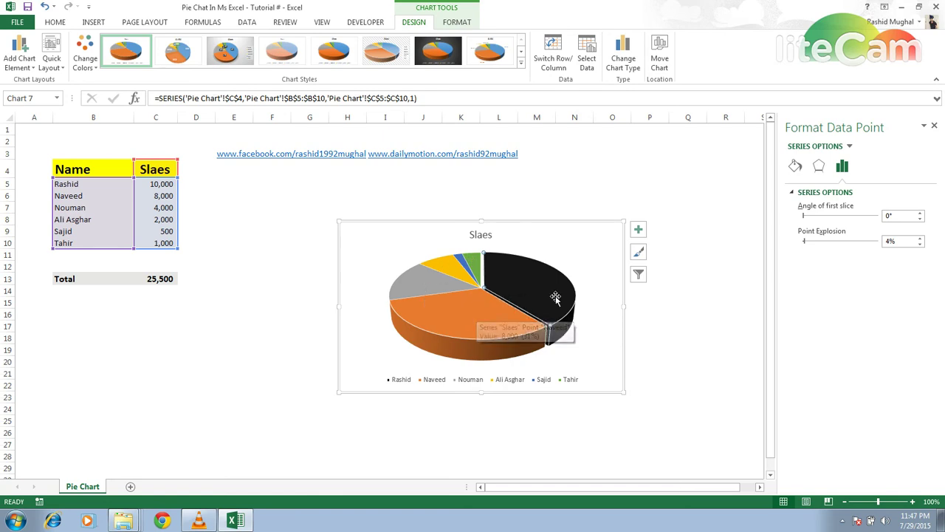
# Turn on Data Labels showing each slice's sales value, then select the labels
pyautogui.click(638, 229)
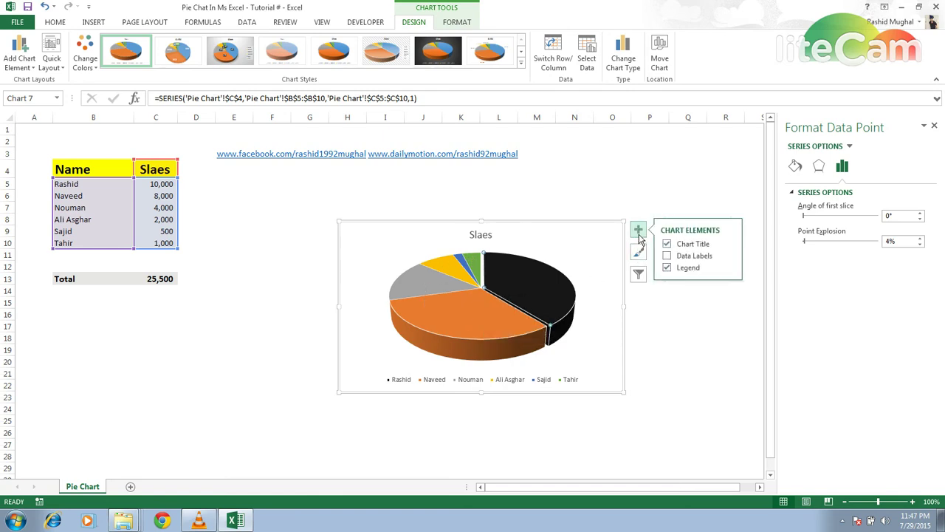
pyautogui.click(668, 256)
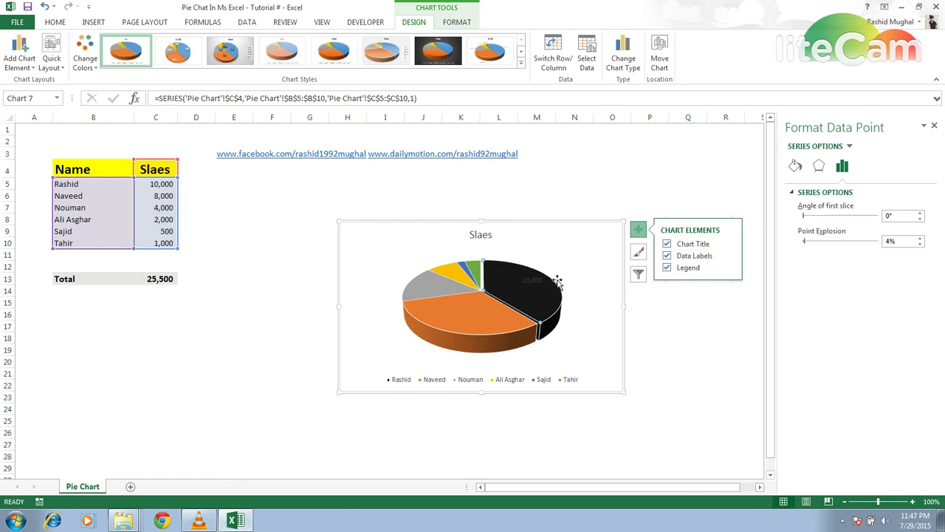
pyautogui.click(557, 248)
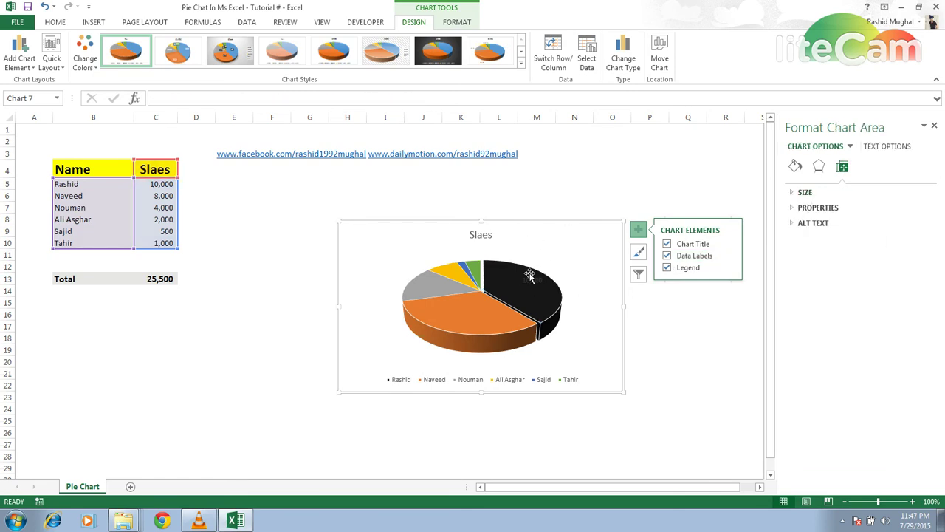
pyautogui.click(667, 255)
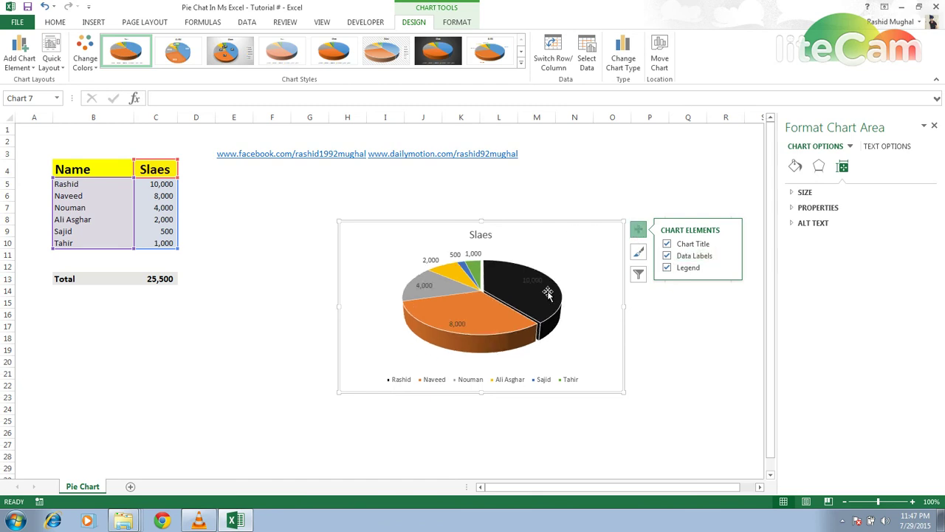
pyautogui.click(432, 262)
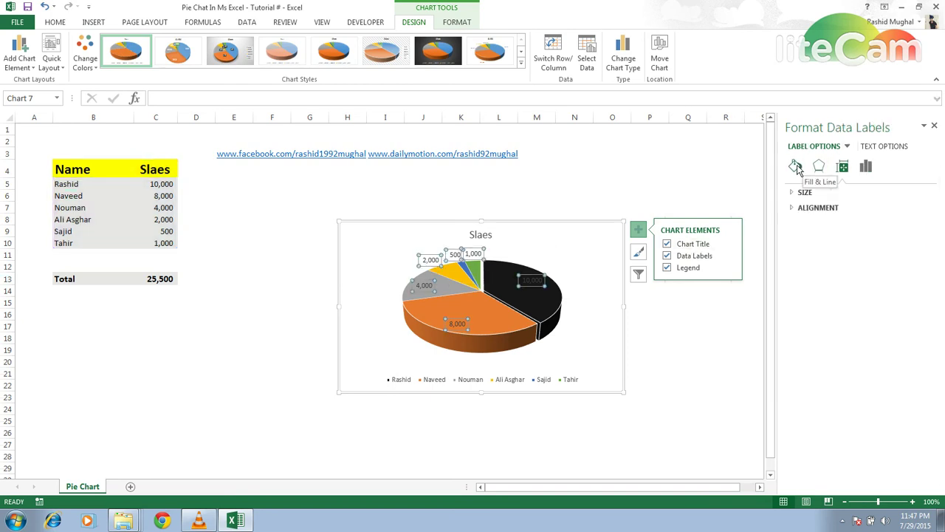
# Give the data labels a solid yellow fill, then reselect them after checking
pyautogui.click(795, 167)
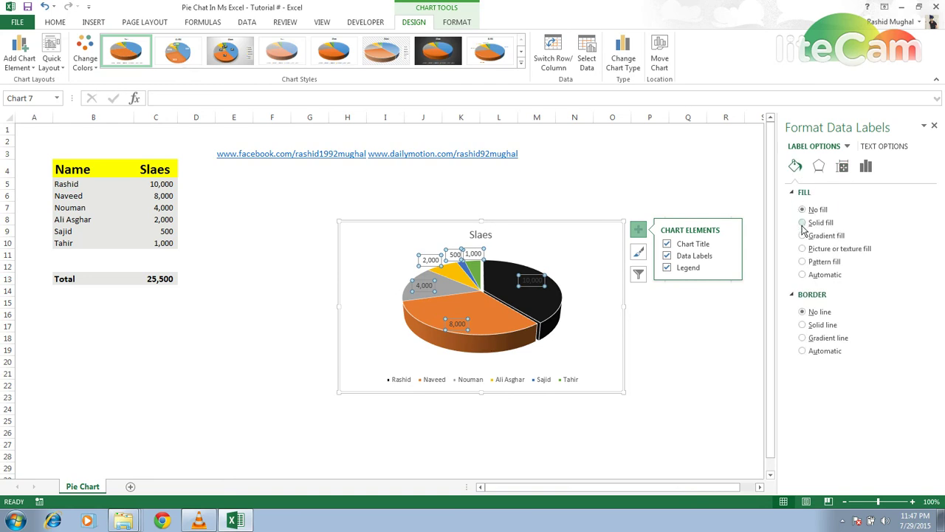
pyautogui.click(803, 222)
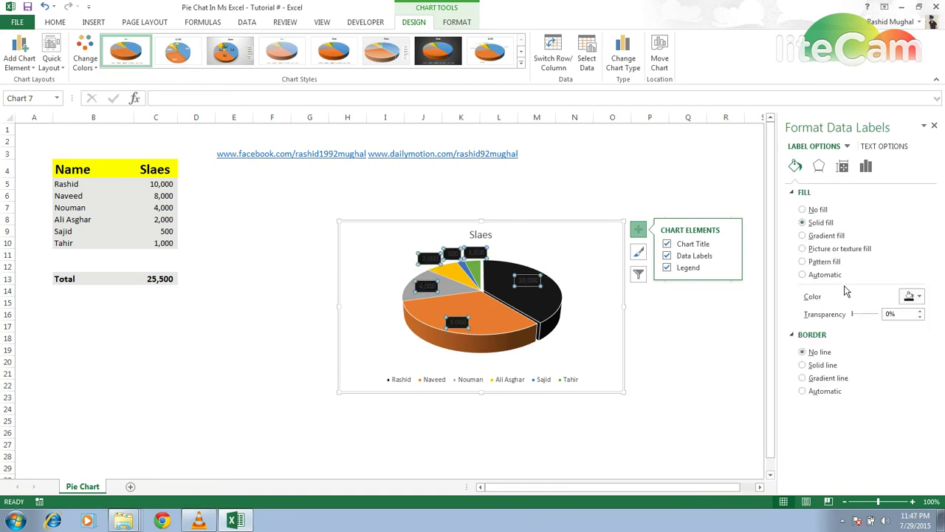
pyautogui.click(921, 296)
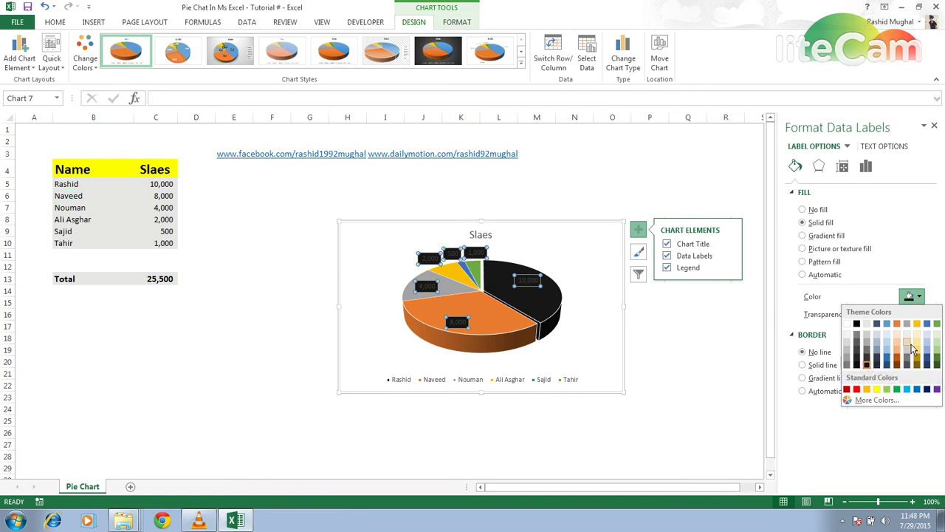
pyautogui.click(877, 390)
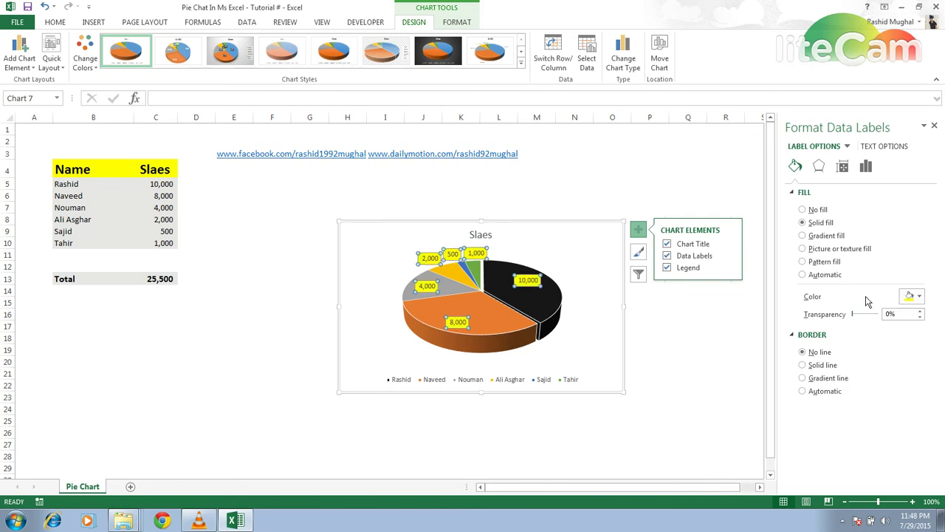
pyautogui.click(694, 317)
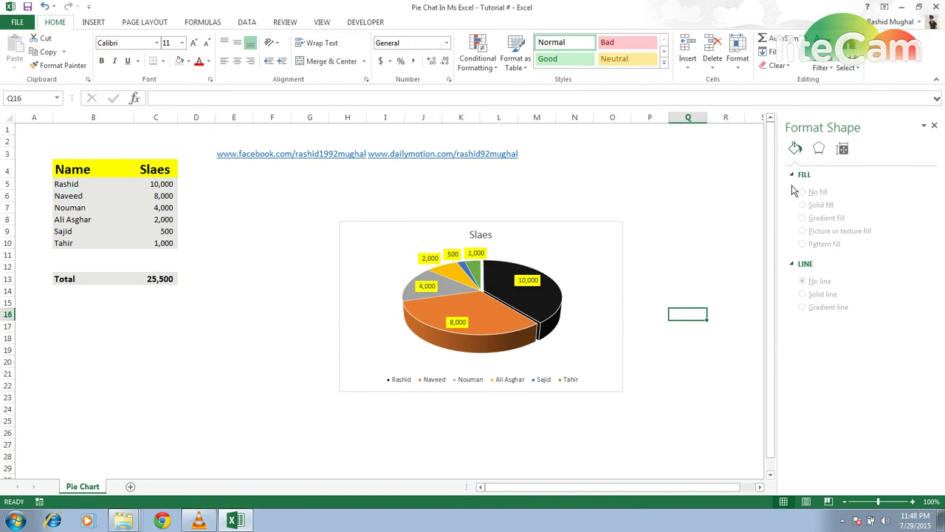
pyautogui.click(801, 163)
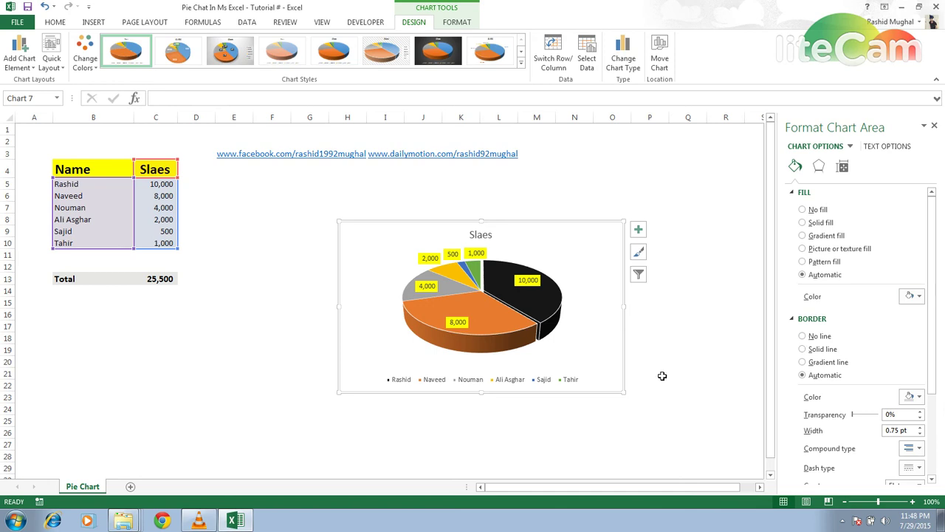
pyautogui.click(528, 280)
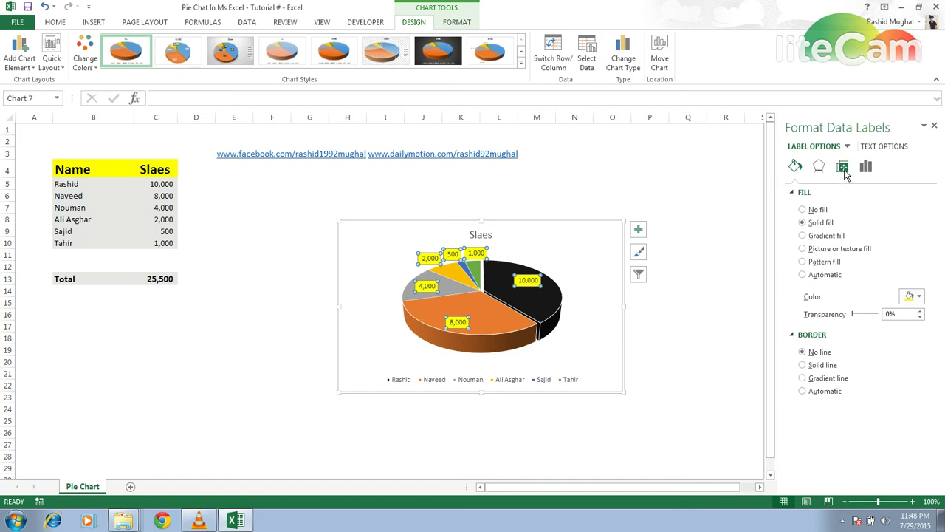
# Switch label contents from Value to Percentage, showing 39%, 31%, 16%, 8%, 4%, 2%
pyautogui.click(868, 168)
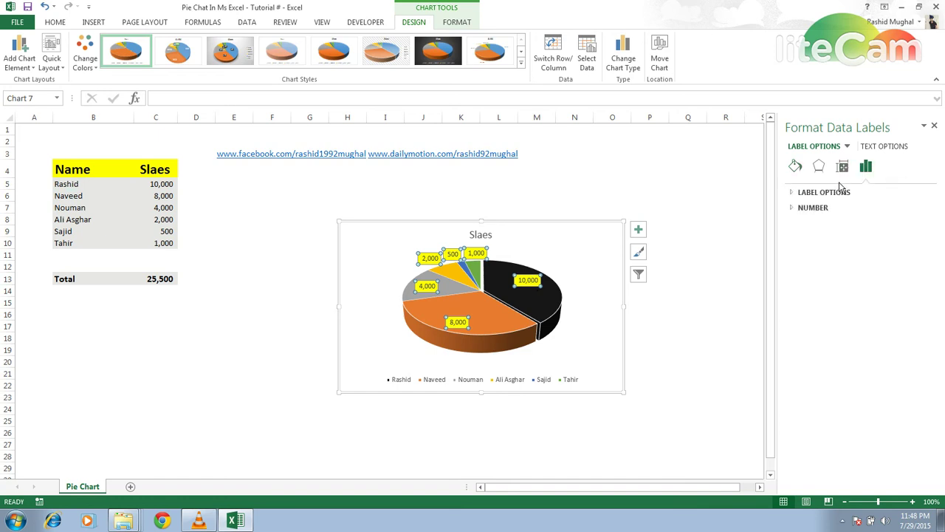
pyautogui.click(803, 195)
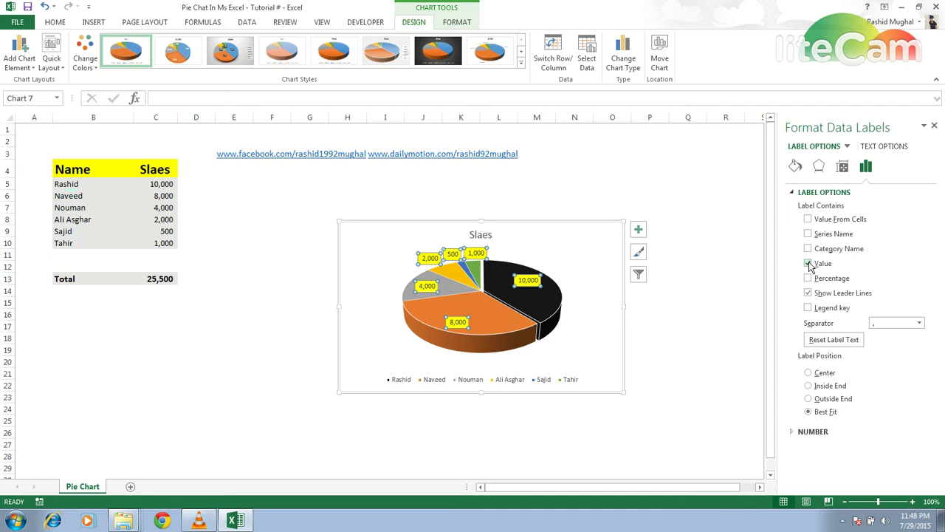
pyautogui.click(809, 263)
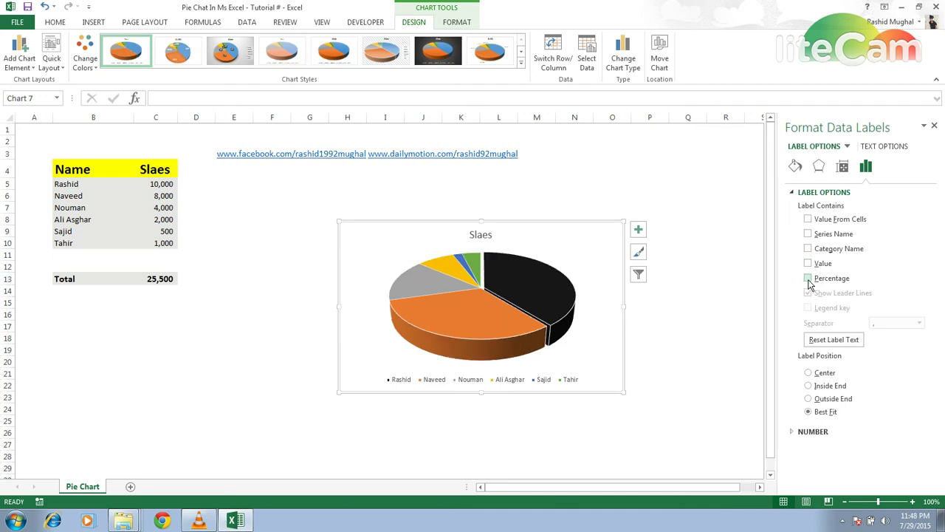
pyautogui.click(808, 279)
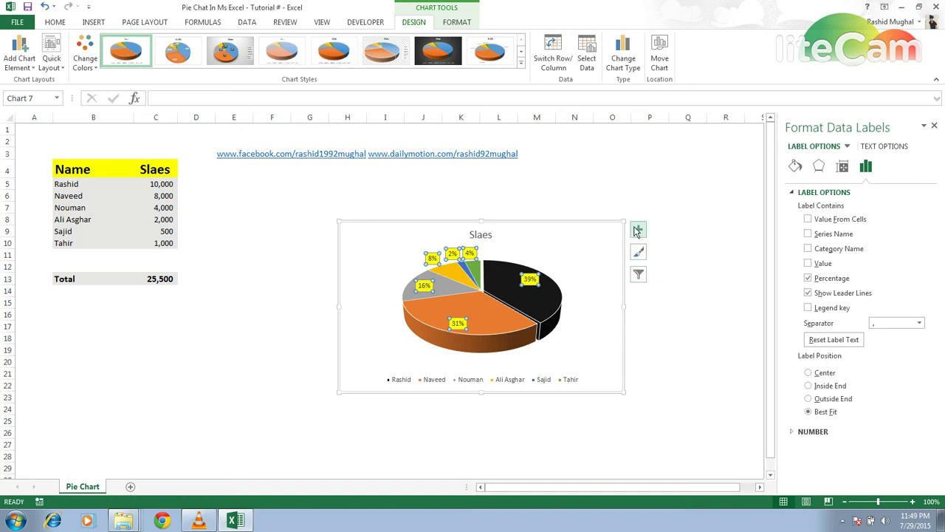
# Set Tahir's sales to 500 and Sajid's to 300, then select the 3-D pie chart
pyautogui.click(619, 202)
pyautogui.press('Left')
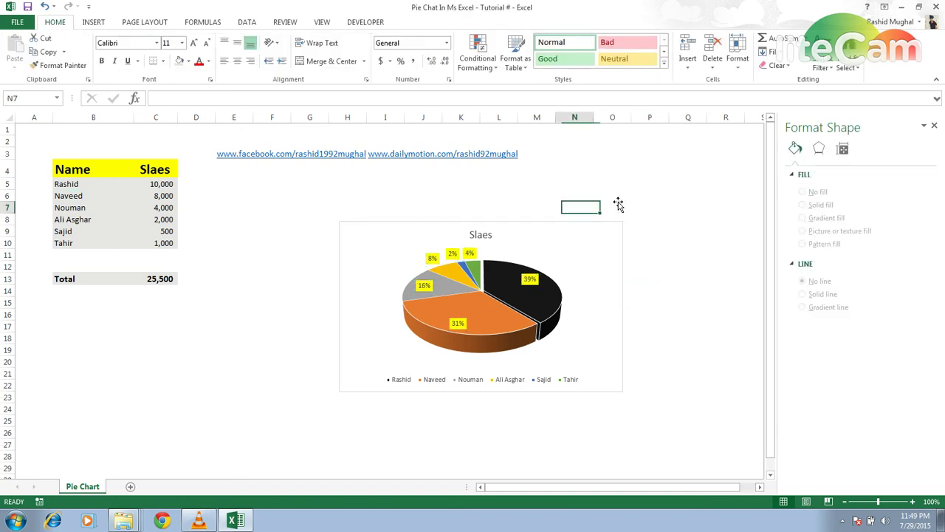
pyautogui.press('Left')
pyautogui.press('Left')
pyautogui.press('Left')
pyautogui.press('Left')
pyautogui.press('Left')
pyautogui.press('Left')
pyautogui.press('Left')
pyautogui.press('Left')
pyautogui.press('Left')
pyautogui.press('Left')
pyautogui.press('Left')
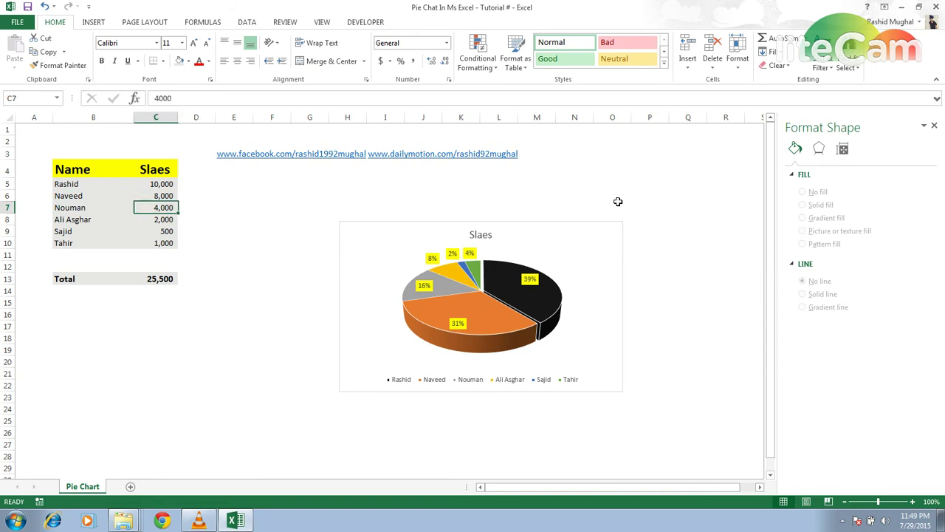
pyautogui.press('Down')
pyautogui.press('Down')
pyautogui.press('Down')
pyautogui.press('Left')
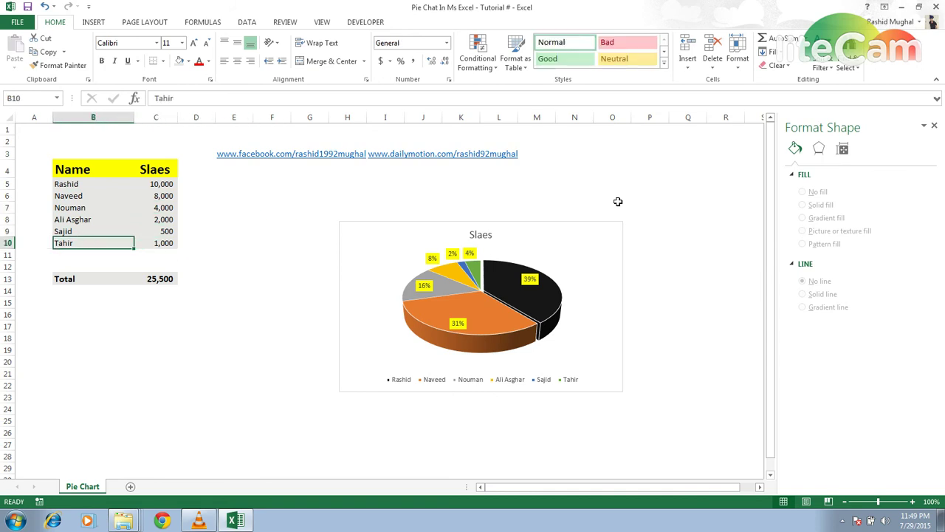
pyautogui.press('Right')
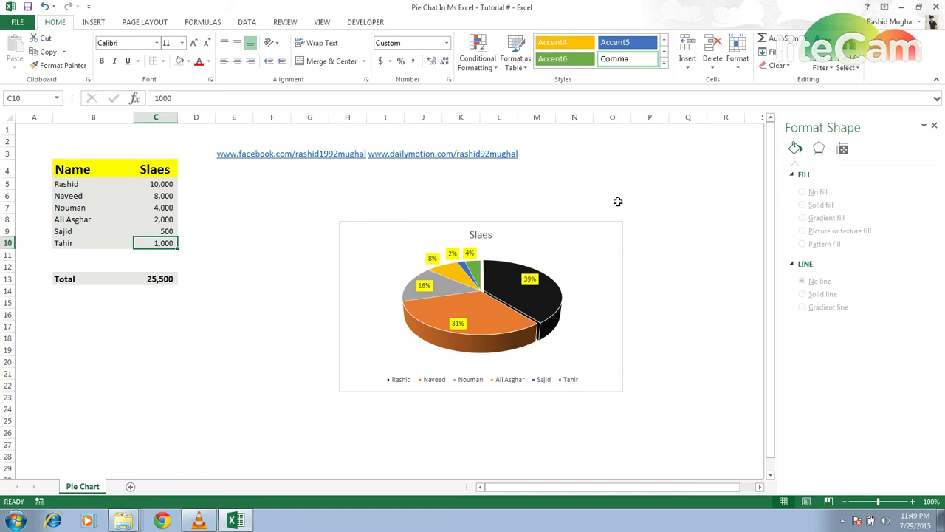
pyautogui.write('500')
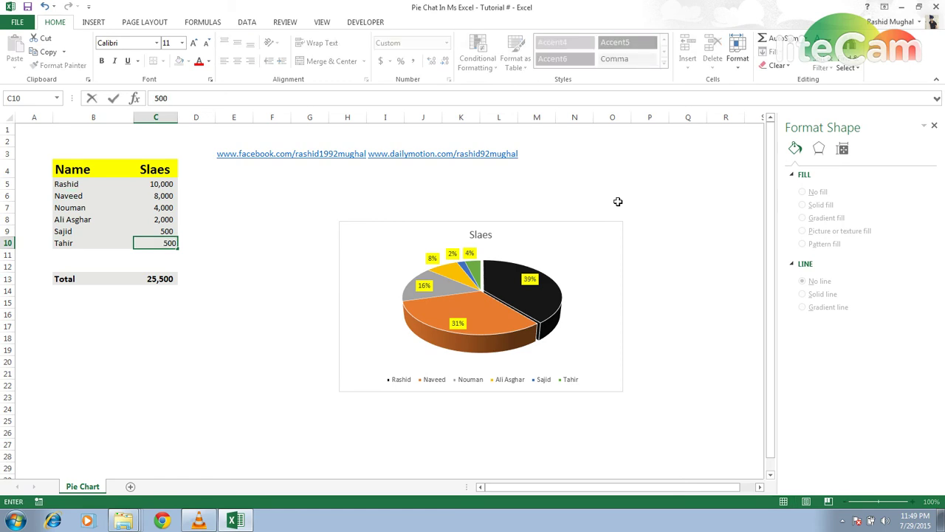
pyautogui.press('Up')
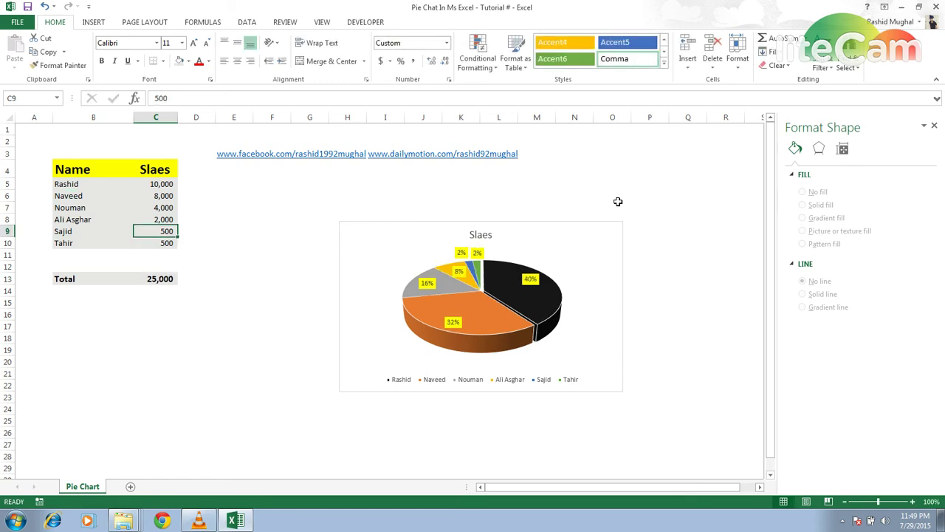
pyautogui.write('30')
pyautogui.press('Return')
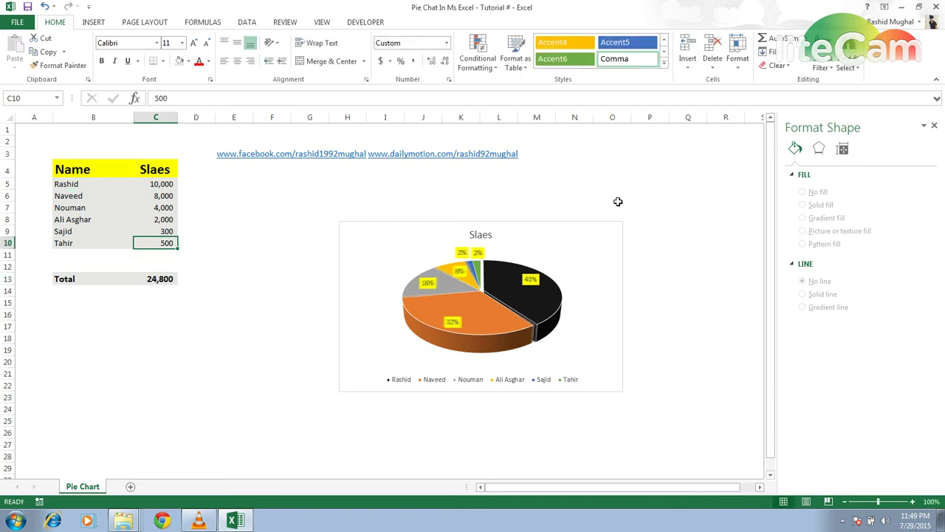
pyautogui.press('Up')
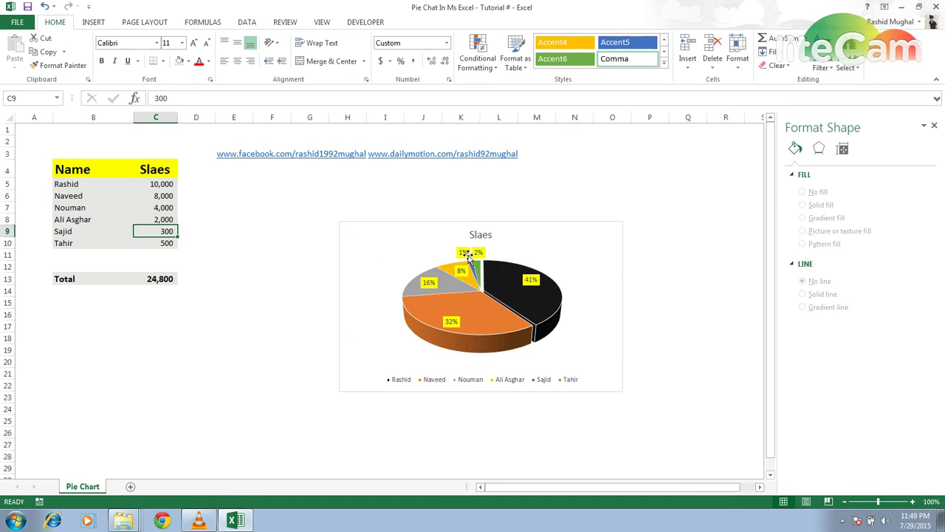
pyautogui.click(370, 232)
# Delete the 3-D pie, reselect B4:C10, and insert a 2-D Pie of Pie chart
pyautogui.press('Delete')
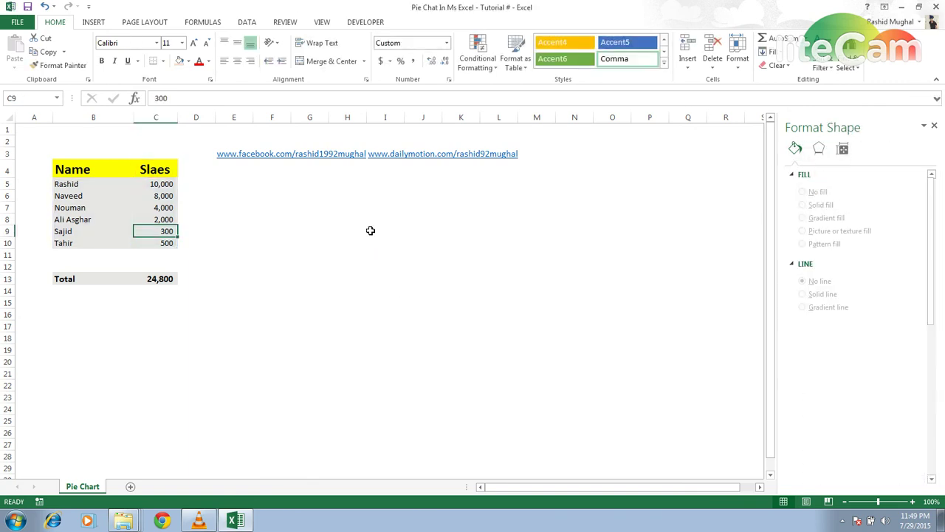
pyautogui.moveTo(61, 169); pyautogui.dragTo(141, 243)
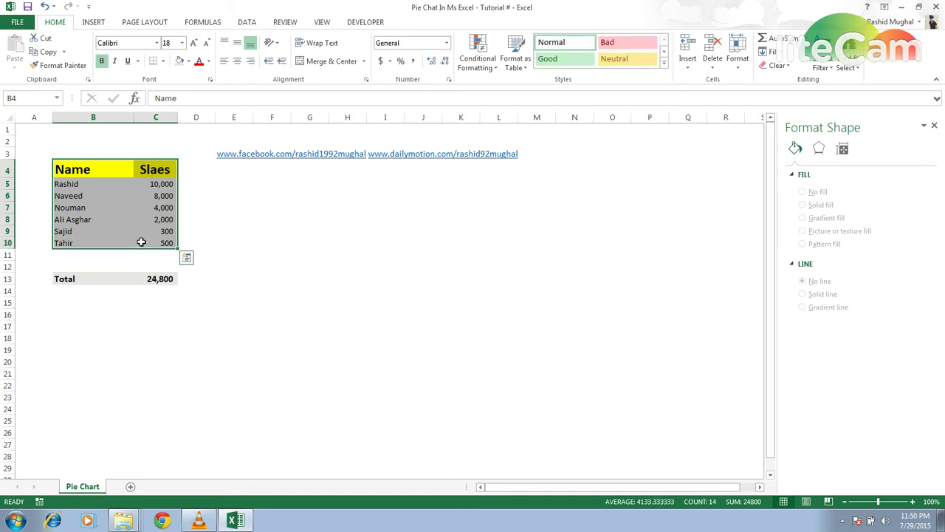
pyautogui.click(93, 23)
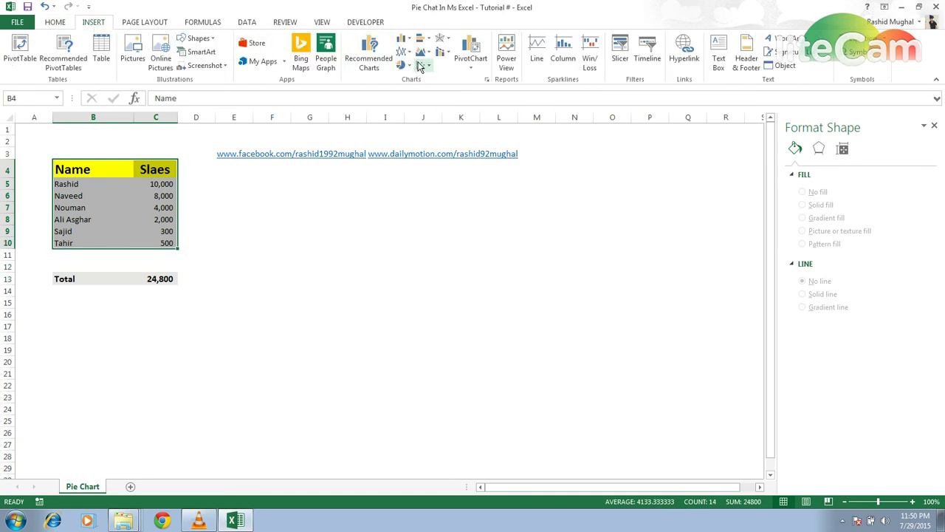
pyautogui.click(403, 66)
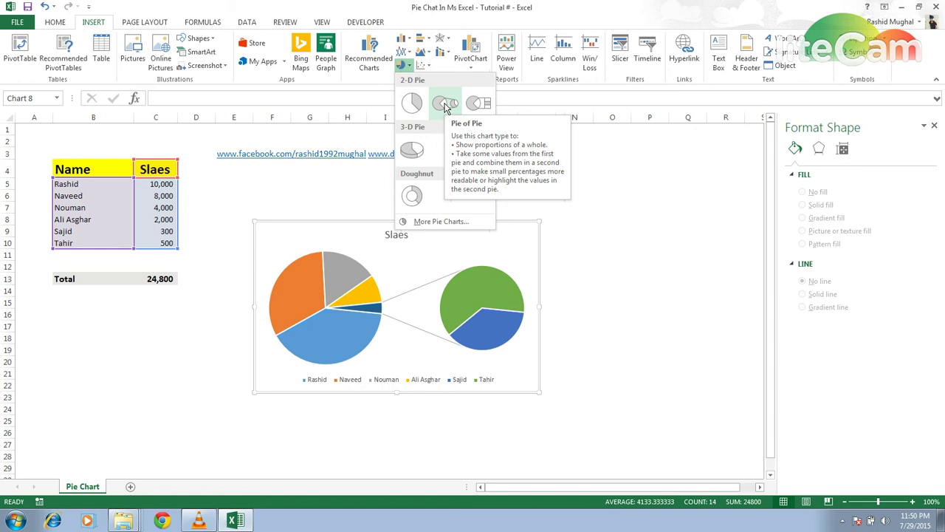
pyautogui.click(445, 104)
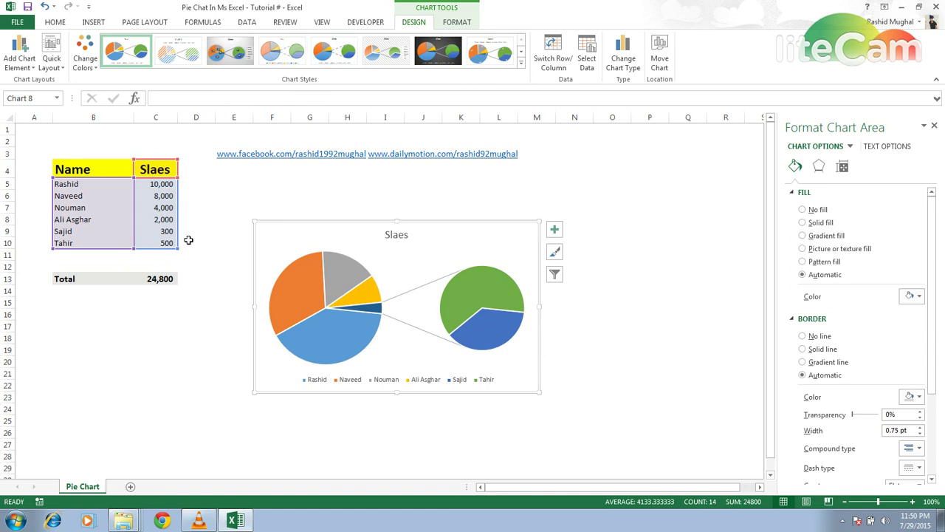
# Change the sales value in C8 to 200, making the total 23,000
pyautogui.click(168, 220)
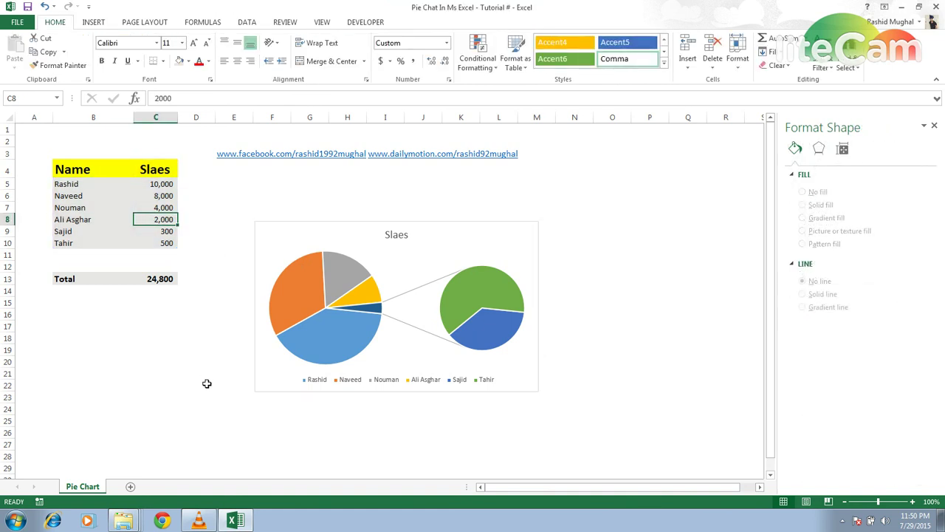
pyautogui.write('2')
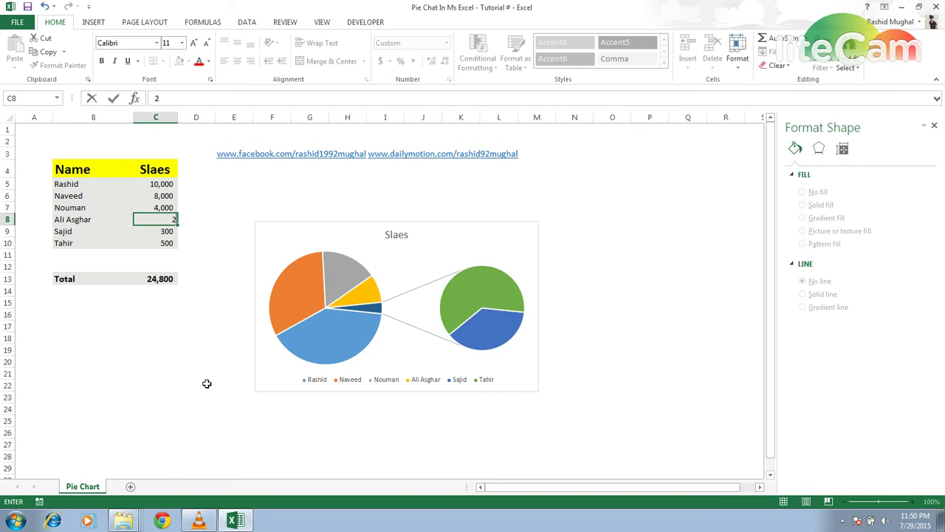
pyautogui.press('Return')
pyautogui.press('Up')
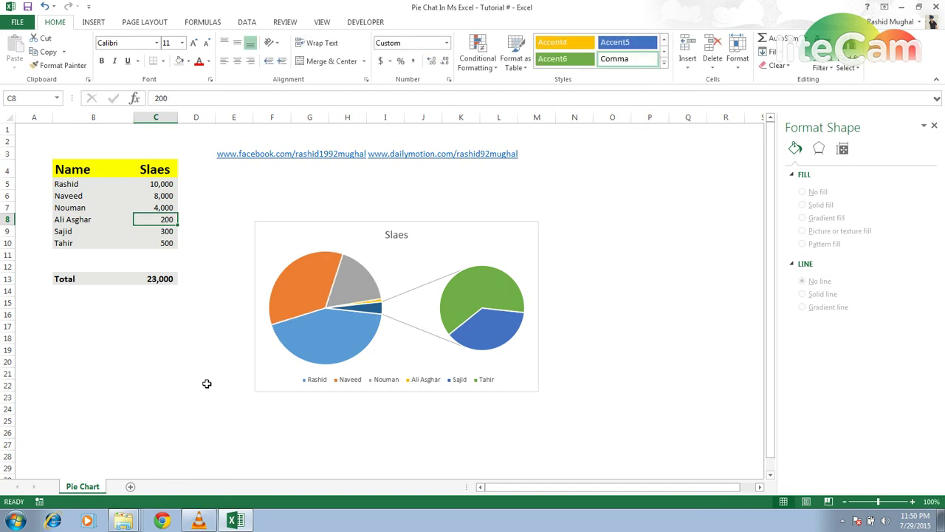
# Set the pie series' Values in second plot to 3 in Format Data Series
pyautogui.click(476, 293)
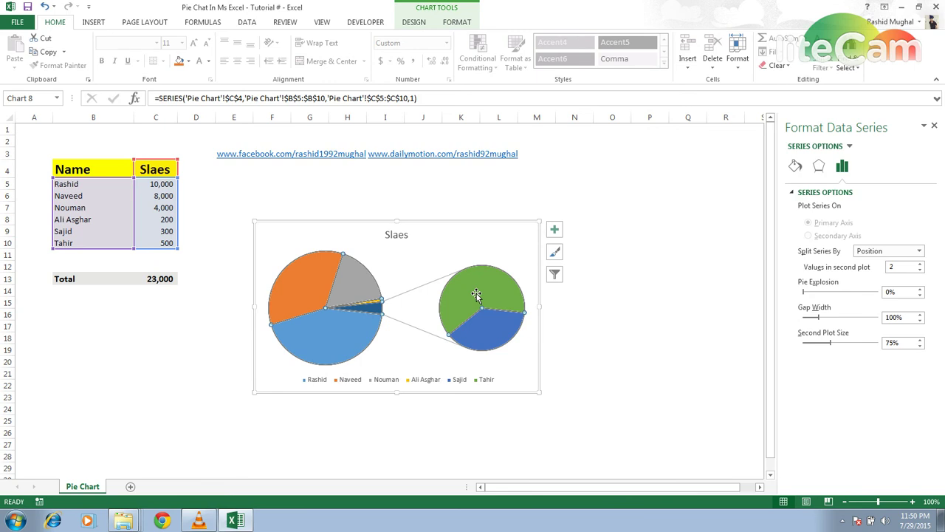
pyautogui.click(796, 167)
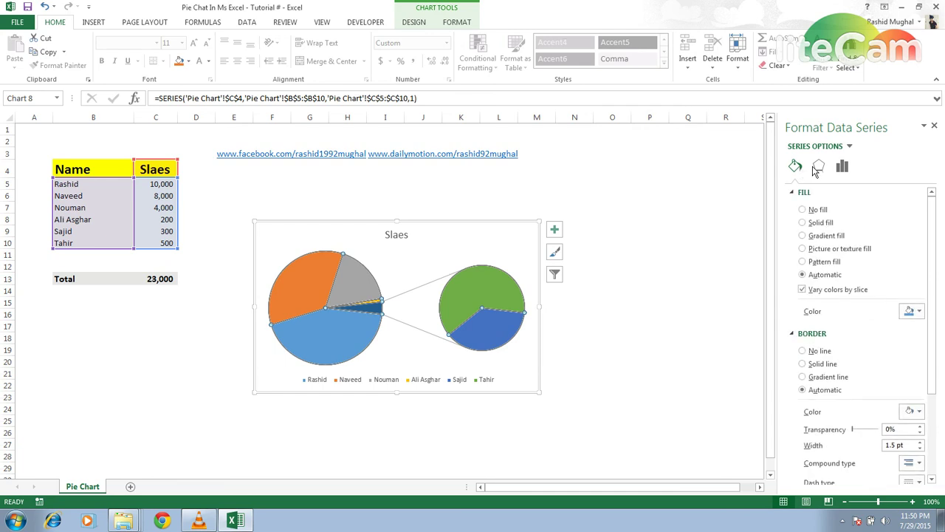
pyautogui.click(842, 168)
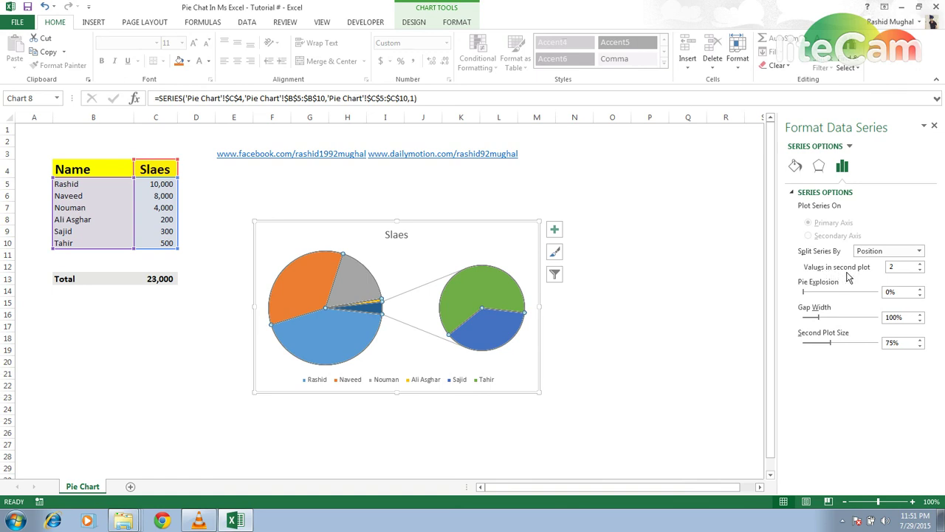
pyautogui.click(899, 268)
pyautogui.write('3')
pyautogui.press('Return')
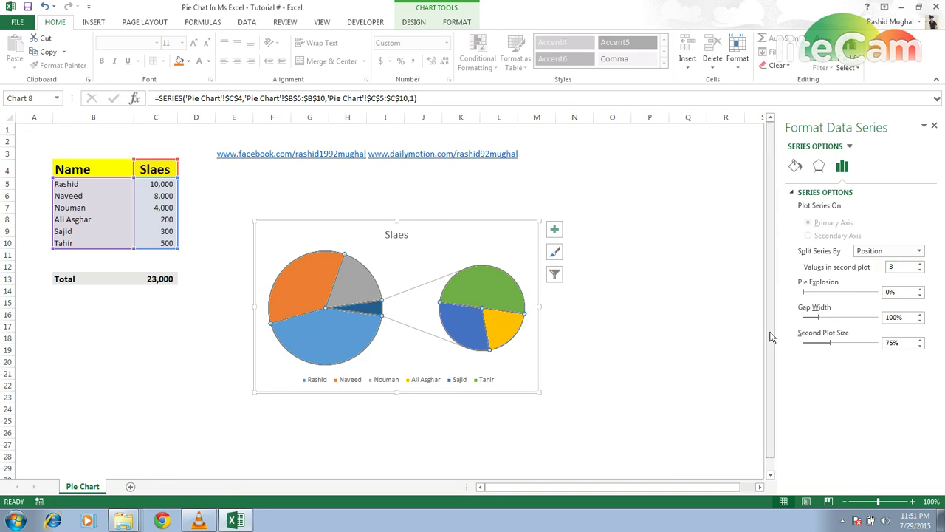
pyautogui.click(576, 325)
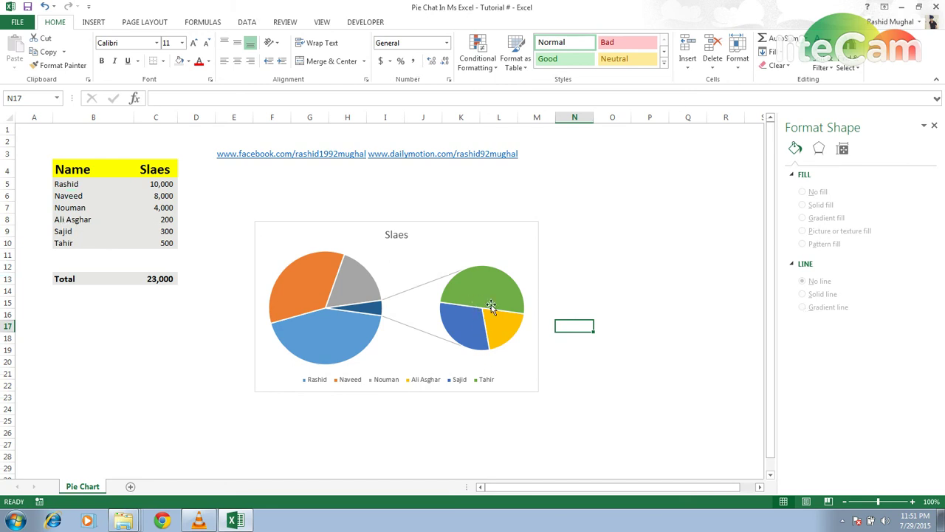
# Delete the existing Pie of Pie chart
pyautogui.click(277, 237)
pyautogui.press('Delete')
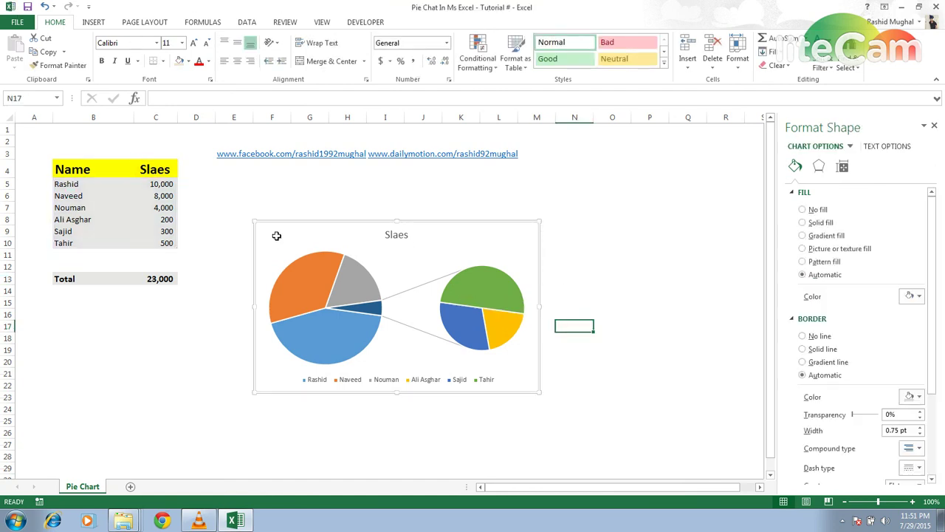
pyautogui.press('Left')
pyautogui.press('Left')
pyautogui.press('Left')
pyautogui.press('Left')
pyautogui.press('Left')
pyautogui.press('Up')
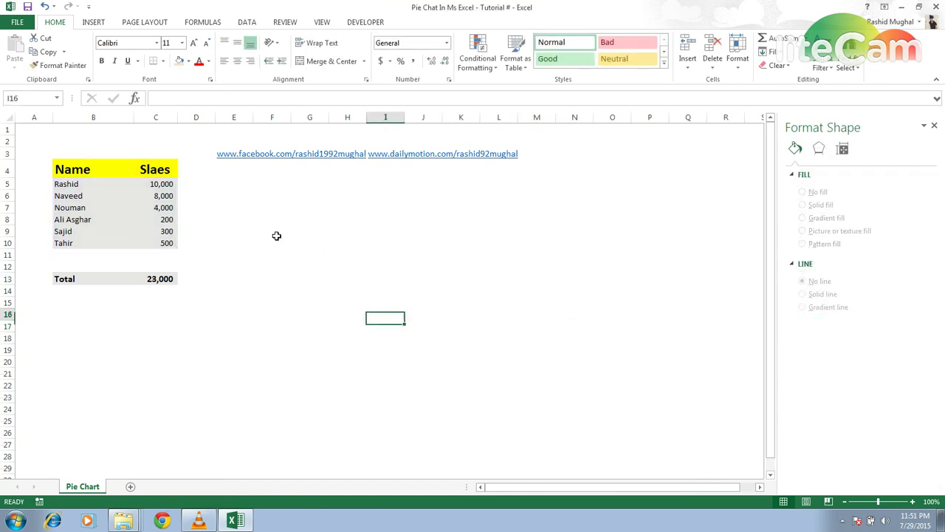
# Insert a Bar of Pie chart from the Name/Sales range B4:C10
pyautogui.click(74, 172)
pyautogui.hotkey('shift', 'Right')
pyautogui.hotkey('shift', 'Down')
pyautogui.hotkey('shift', 'Down')
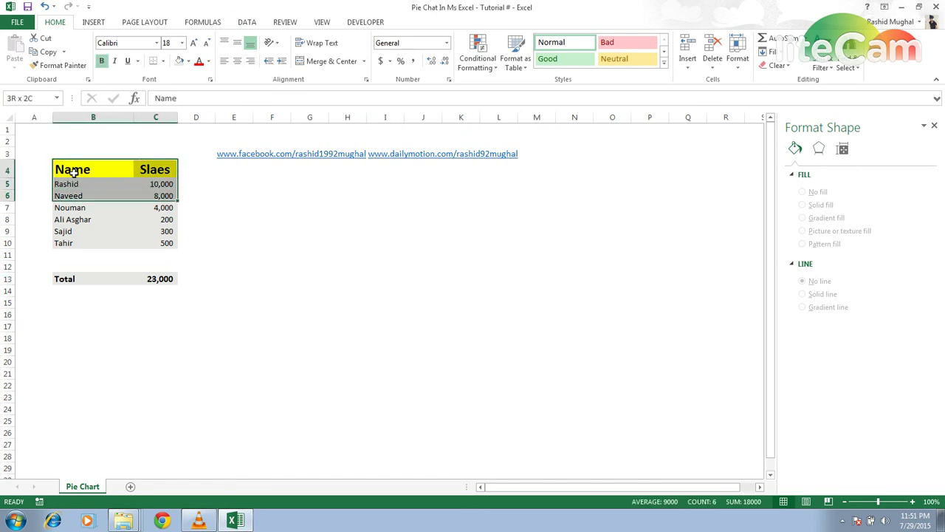
pyautogui.hotkey('shift', 'Down')
pyautogui.hotkey('shift', 'Down')
pyautogui.hotkey('shift', 'Down')
pyautogui.hotkey('shift', 'Down')
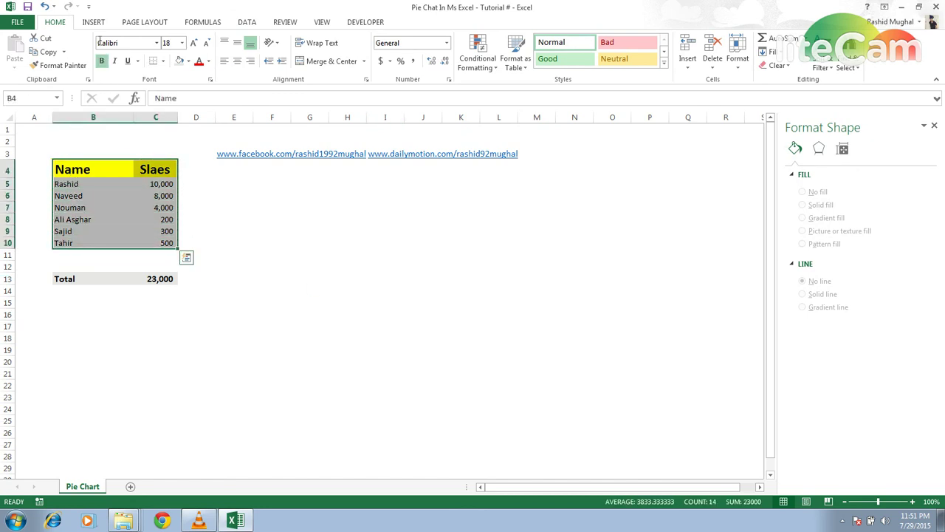
pyautogui.click(94, 22)
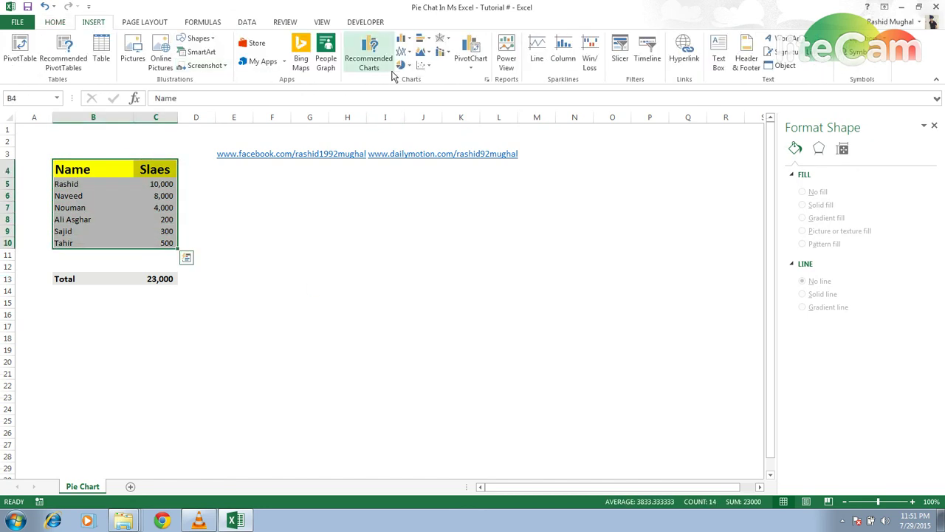
pyautogui.click(403, 65)
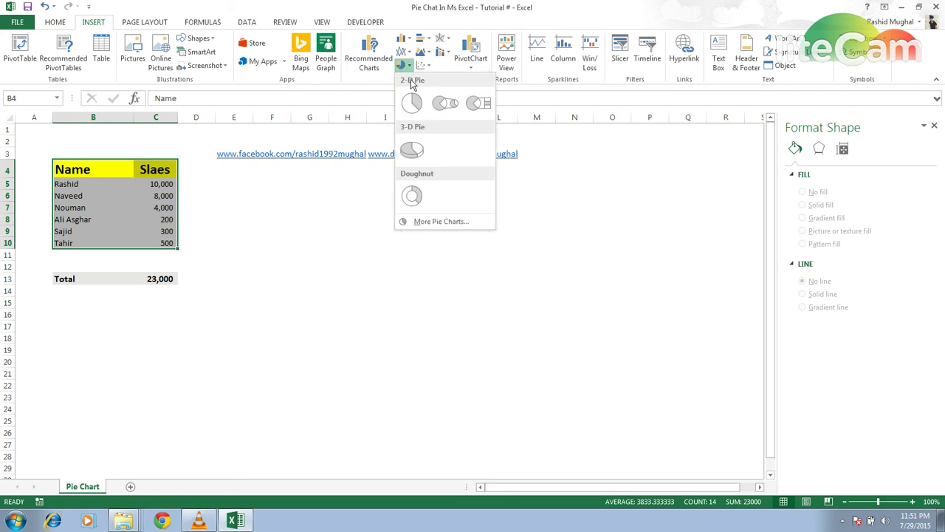
pyautogui.click(476, 107)
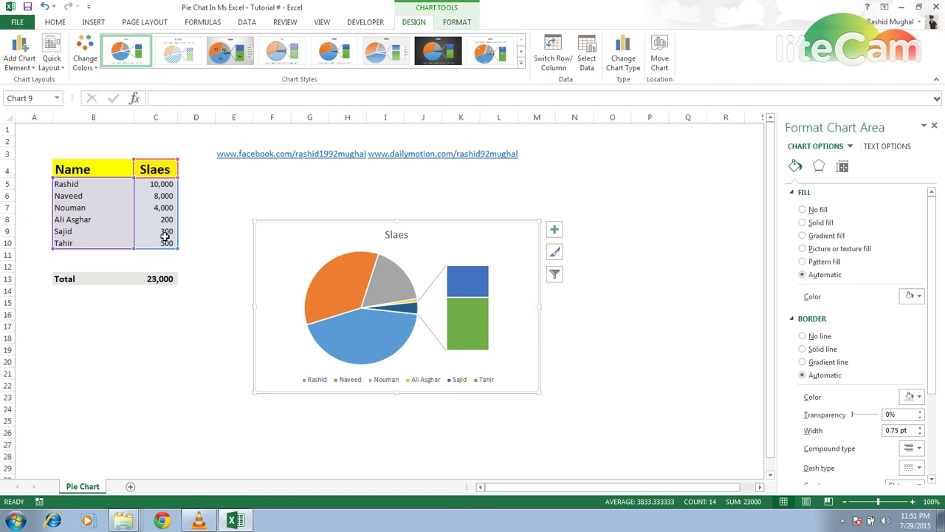
# Change Values in second plot from 2 to 3 so the bar stacks 200, 300 and 500
pyautogui.click(464, 291)
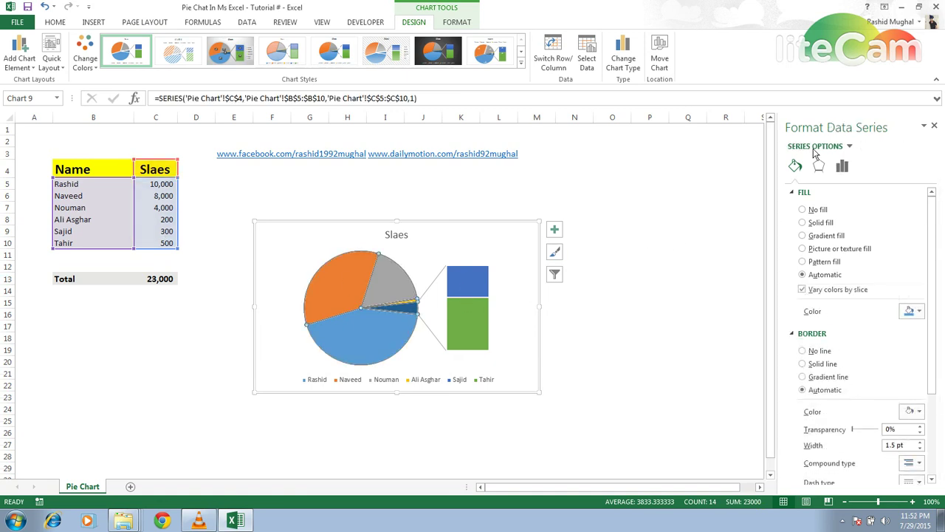
pyautogui.click(843, 169)
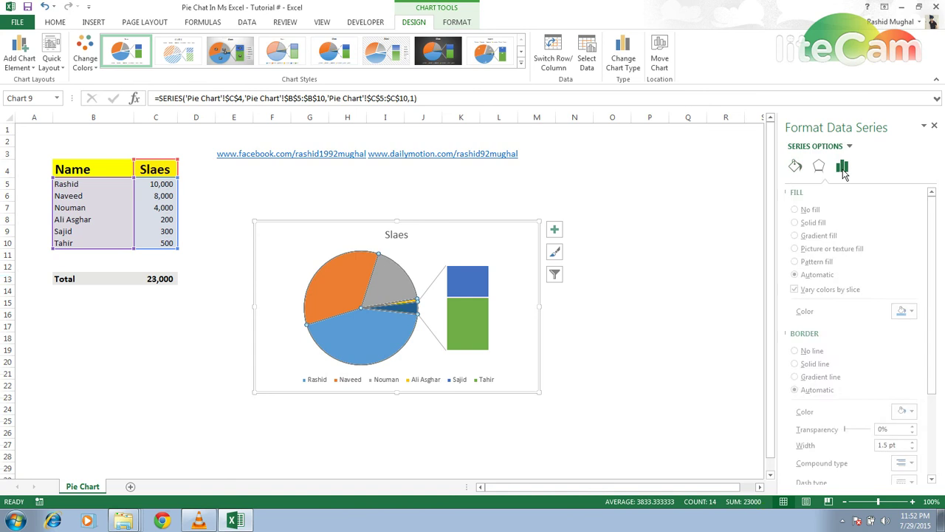
pyautogui.click(904, 267)
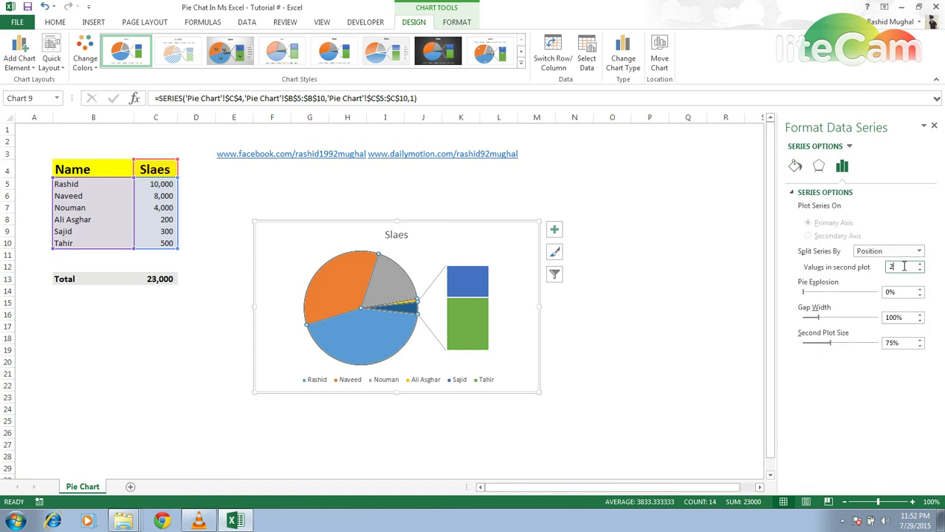
pyautogui.press('BackSpace')
pyautogui.write('3')
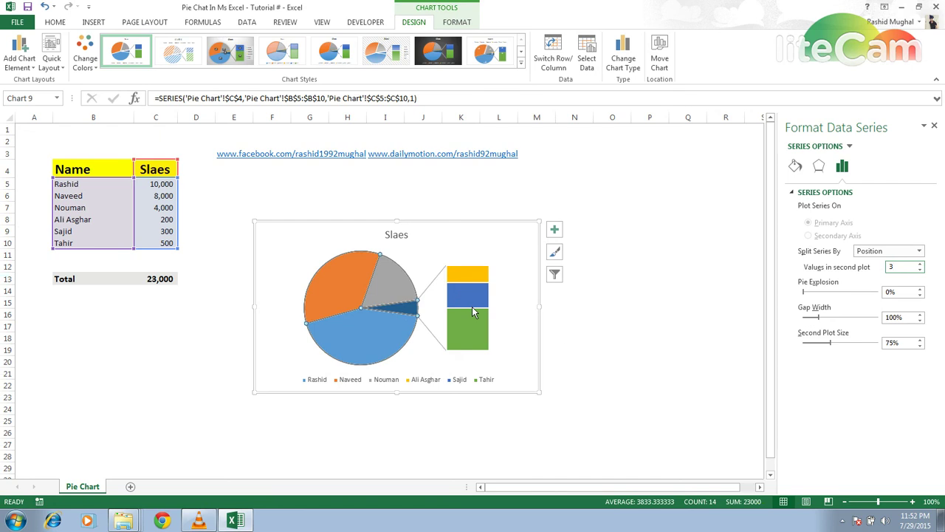
pyautogui.moveTo(468, 325)
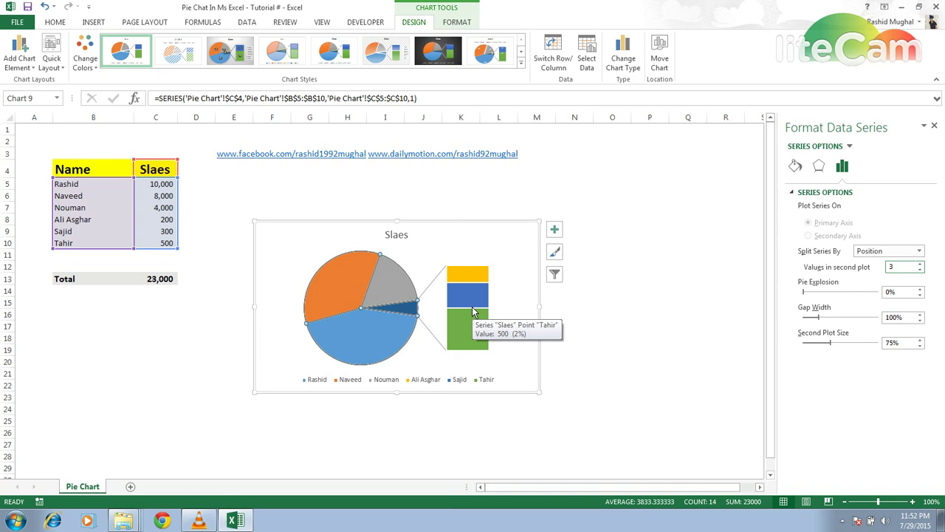
pyautogui.click(387, 193)
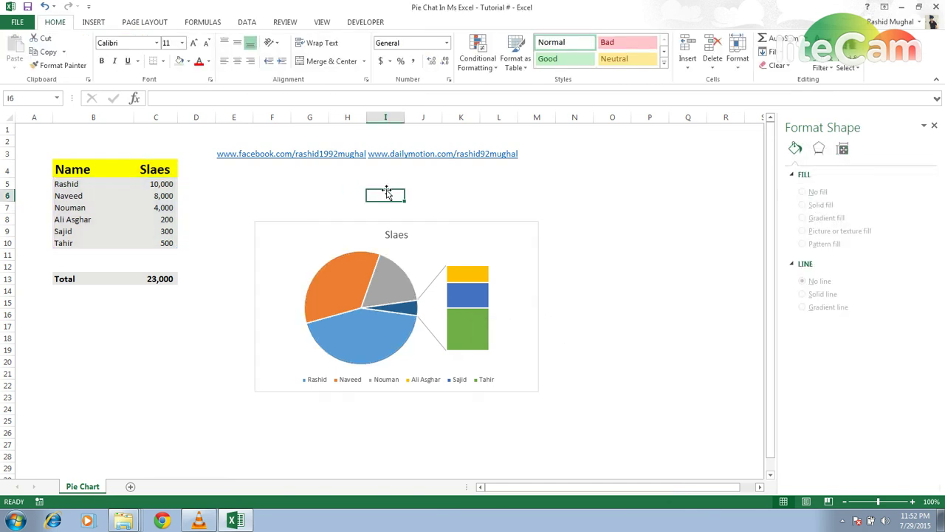